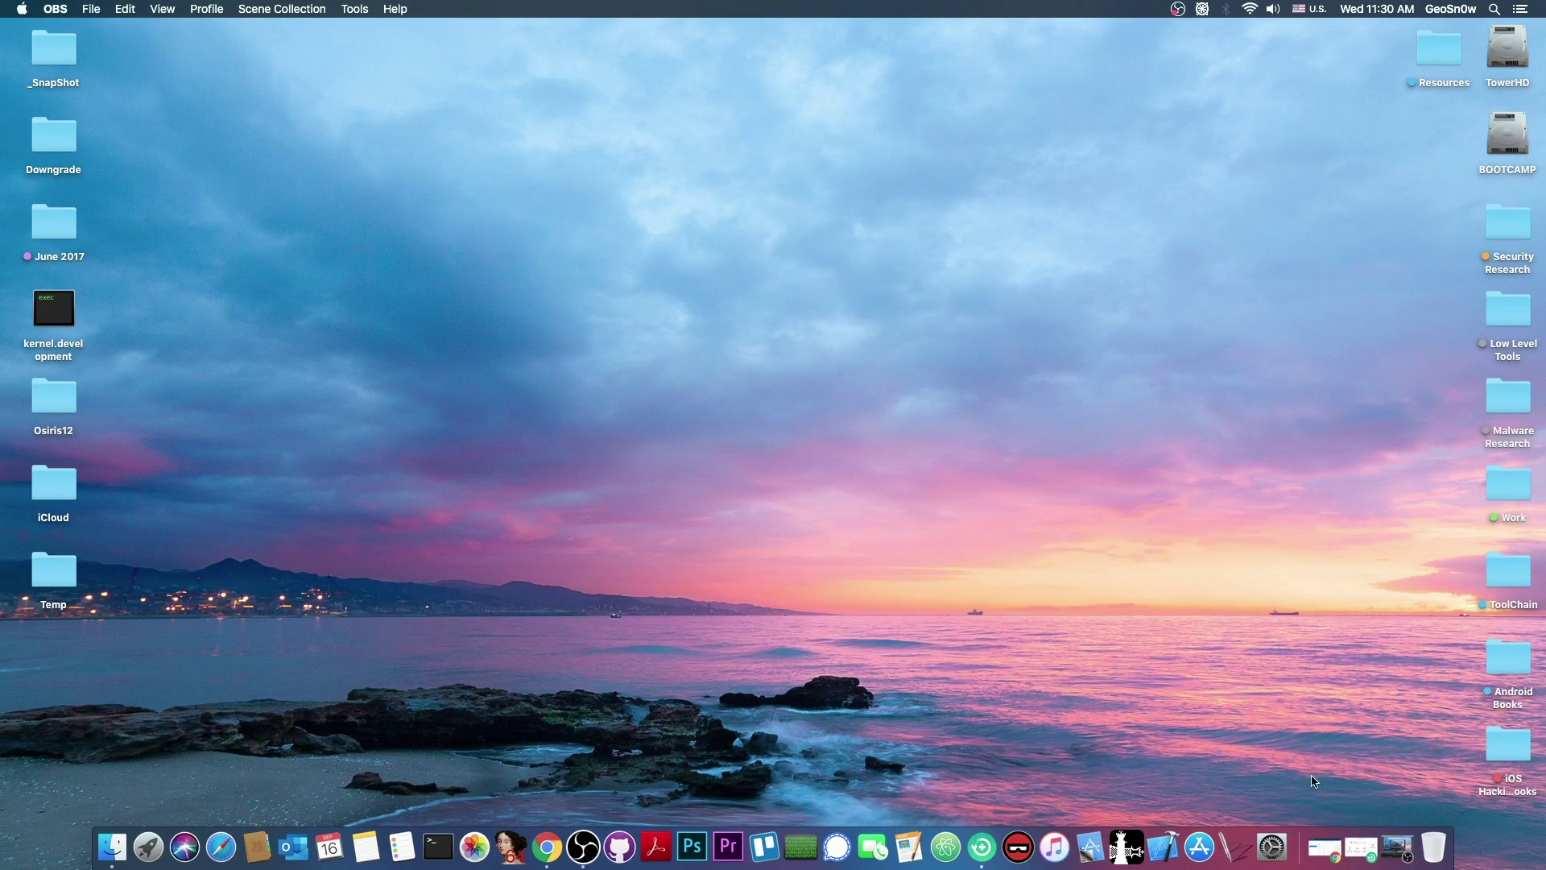
- Bring AnyFix back and look over the iPad's System Repair page before returning Home
{"action": "left_click", "coordinate": [1363, 847]}
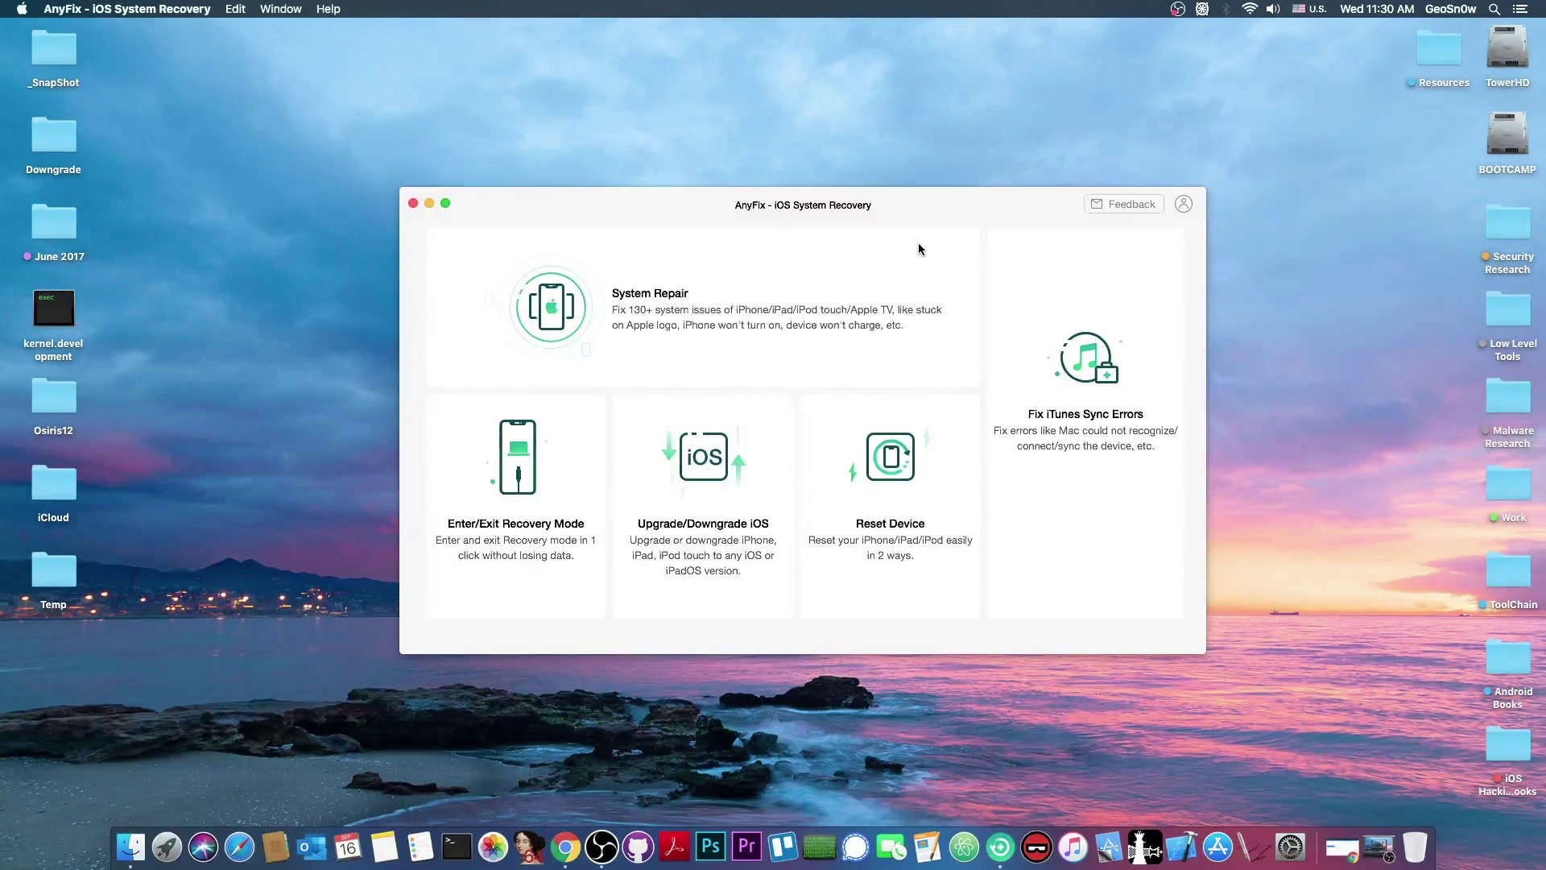
{"action": "left_click", "coordinate": [768, 295]}
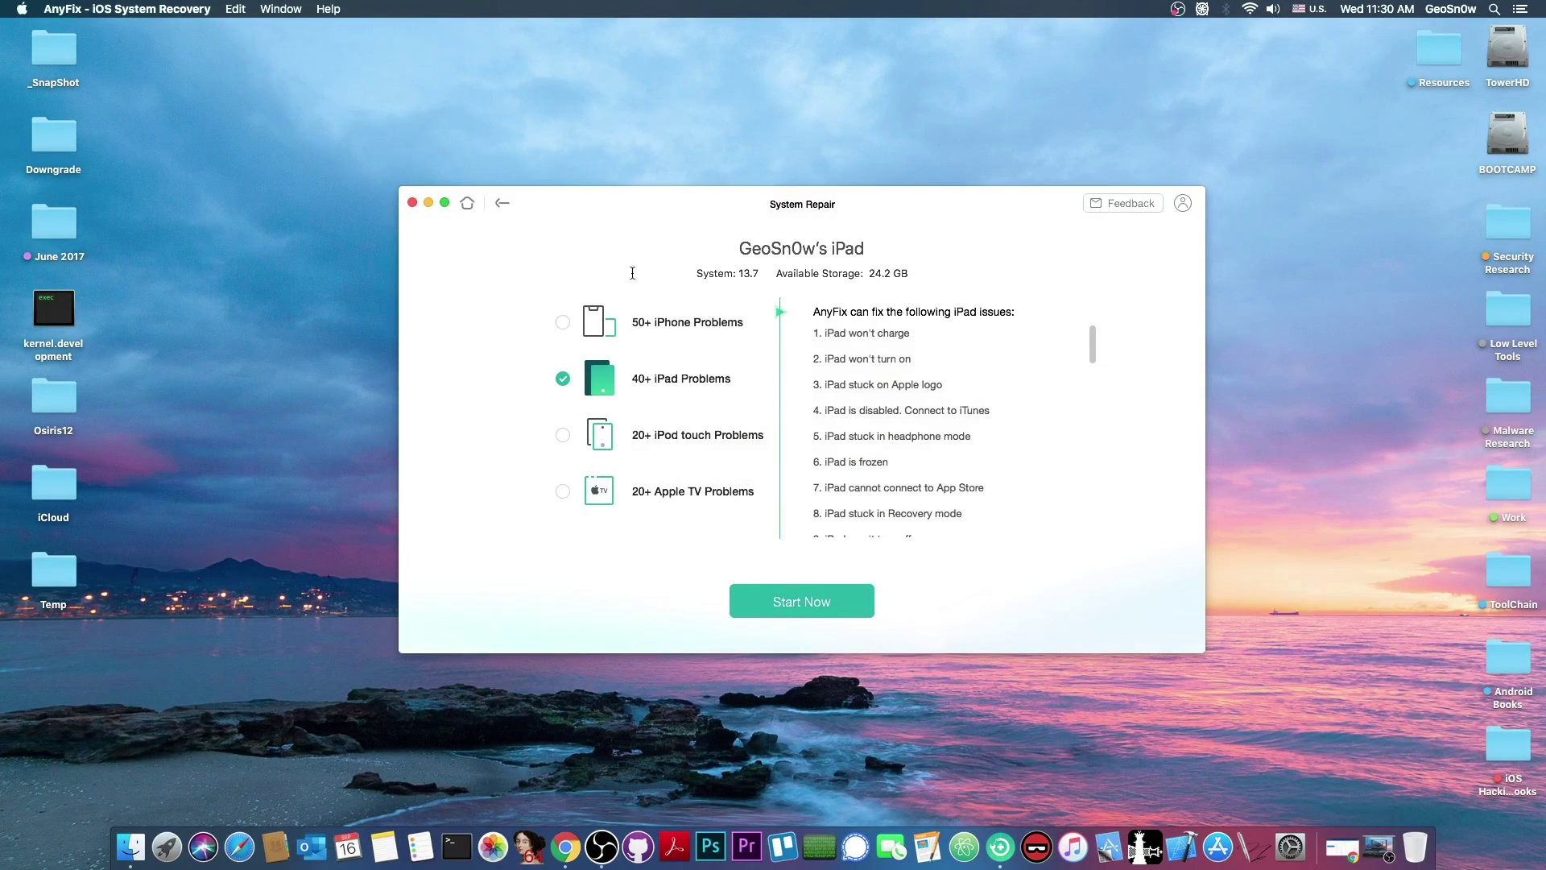
{"action": "left_click", "coordinate": [467, 203]}
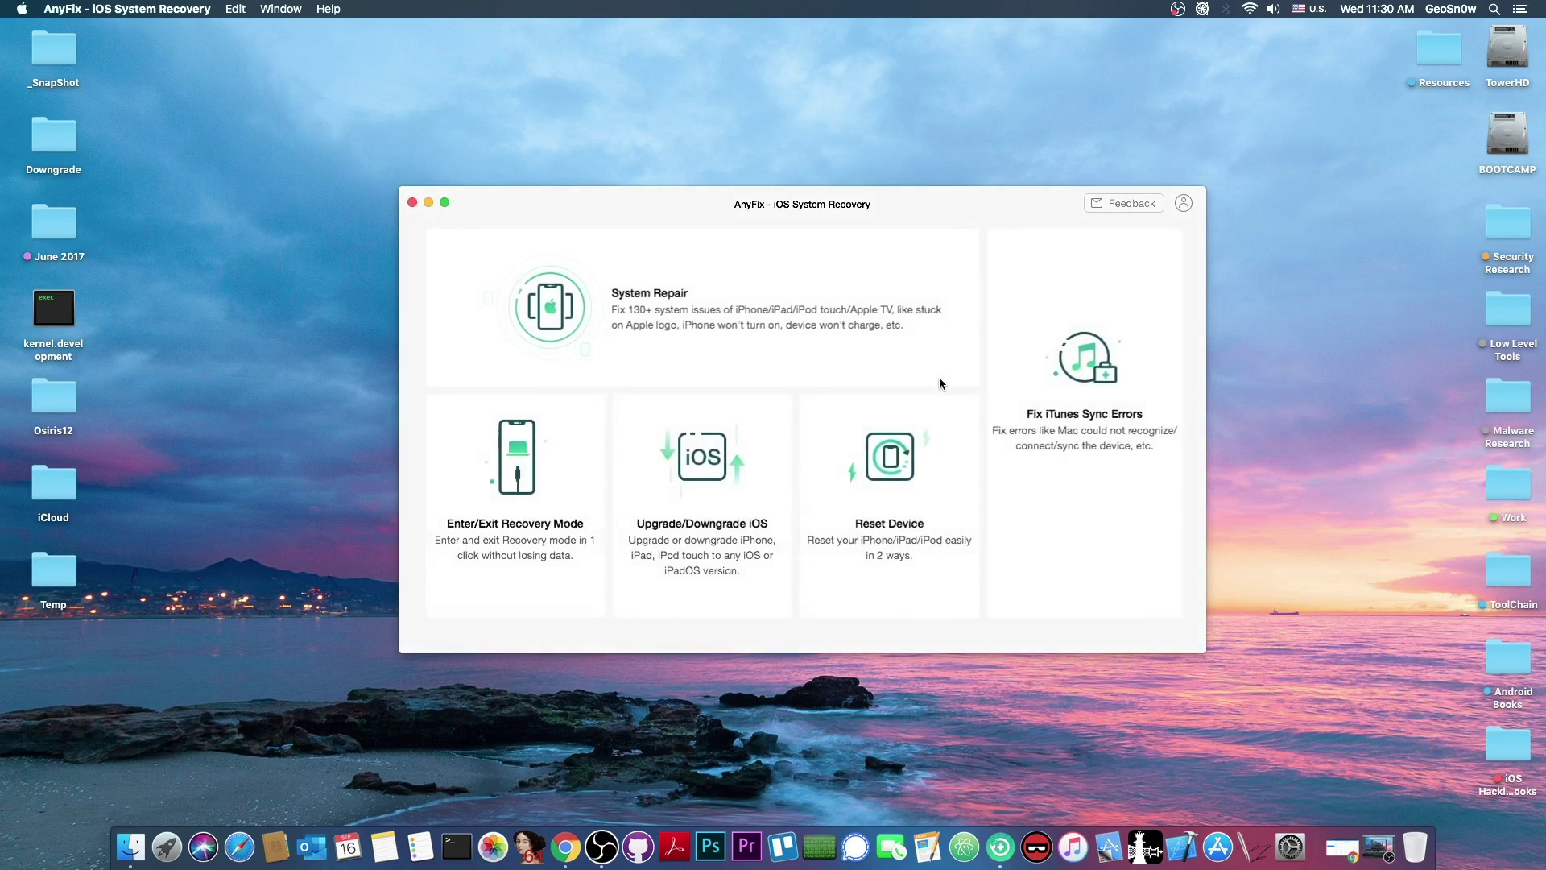
- View AnyFix's Enter/Exit Recovery Mode page, then close the app
{"action": "left_click", "coordinate": [1007, 363]}
{"action": "left_click", "coordinate": [467, 203]}
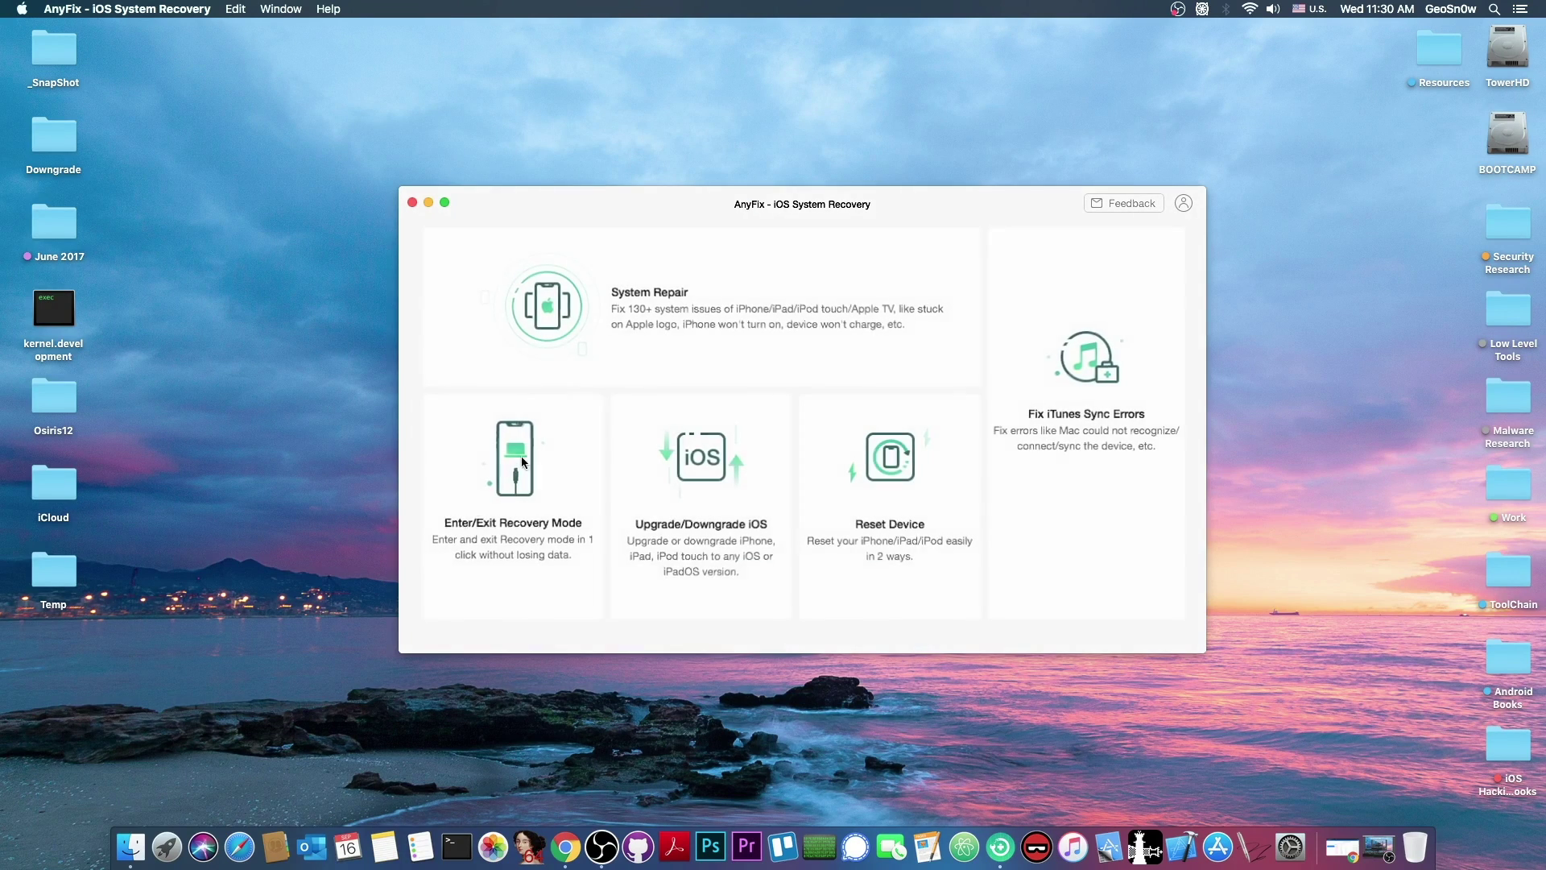
{"action": "left_click", "coordinate": [520, 461]}
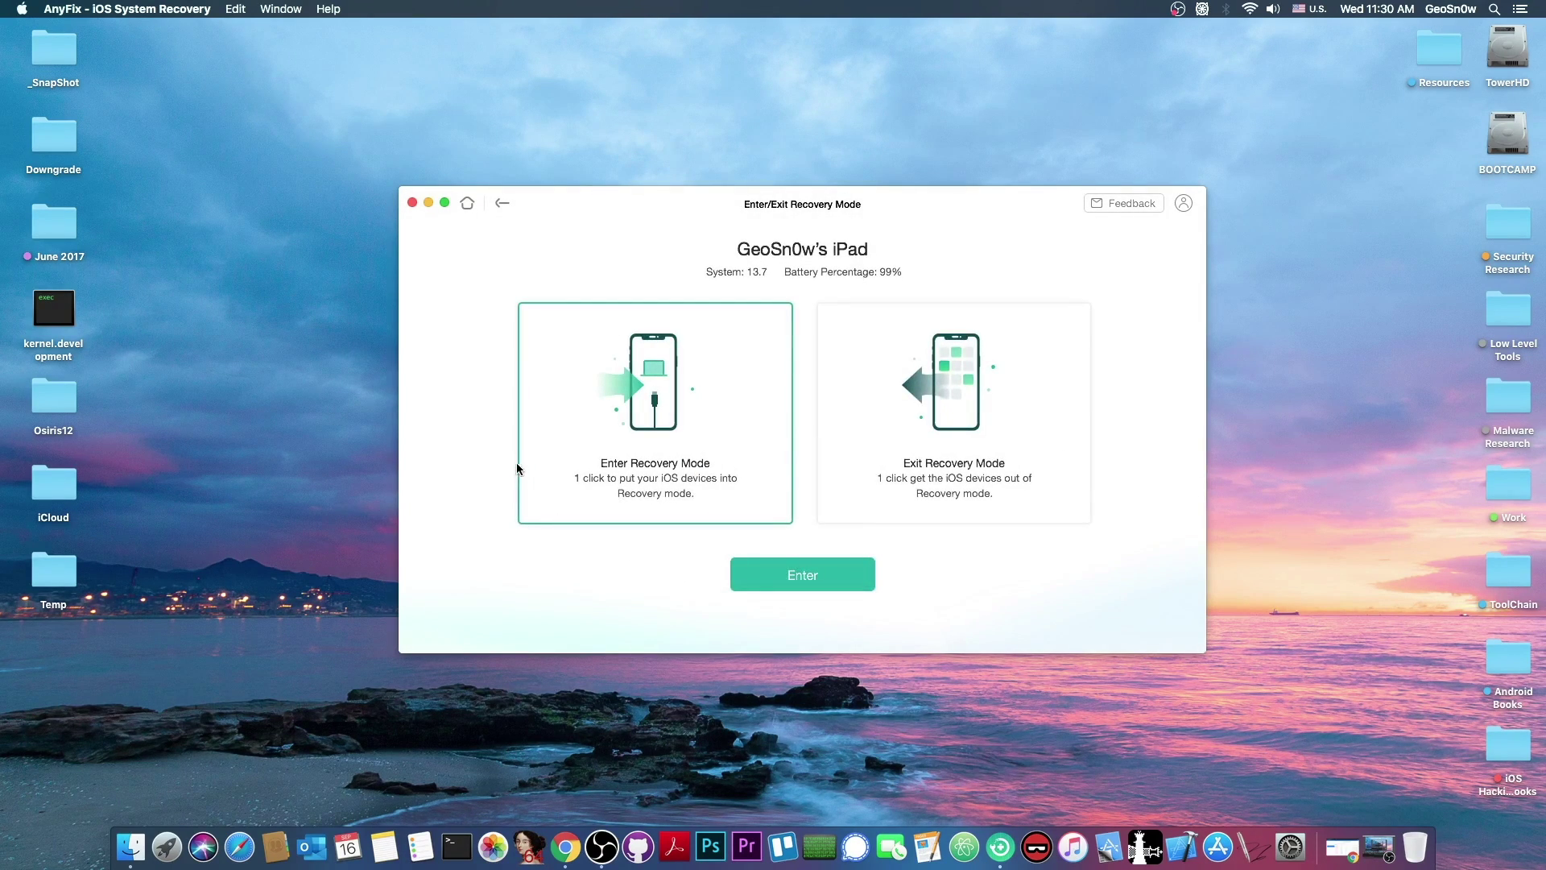
{"action": "left_click", "coordinate": [413, 203]}
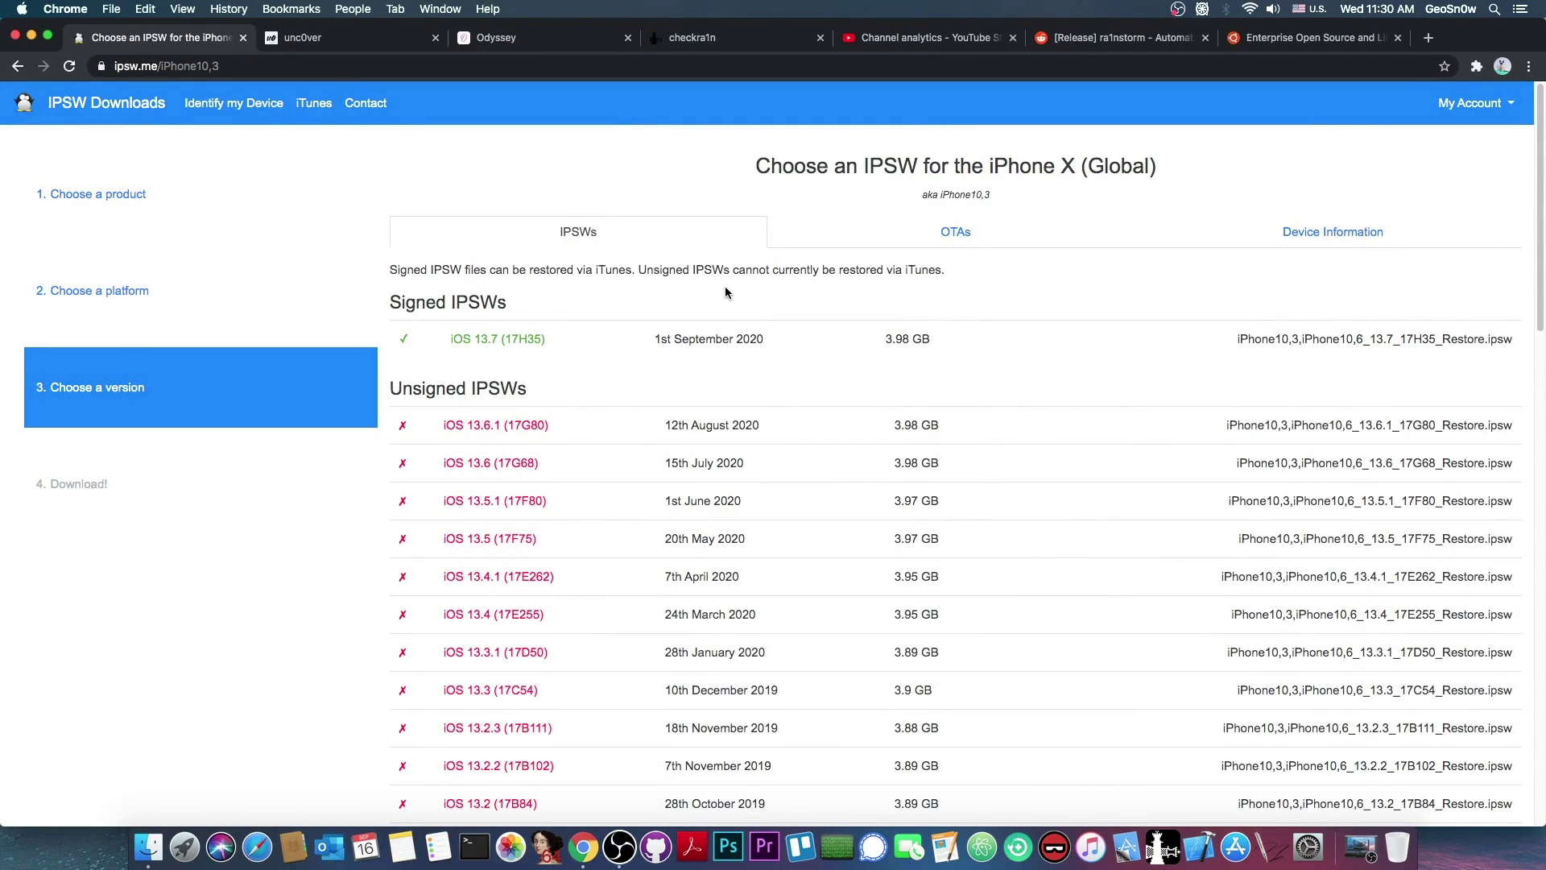
{"action": "key", "text": "super+4"}
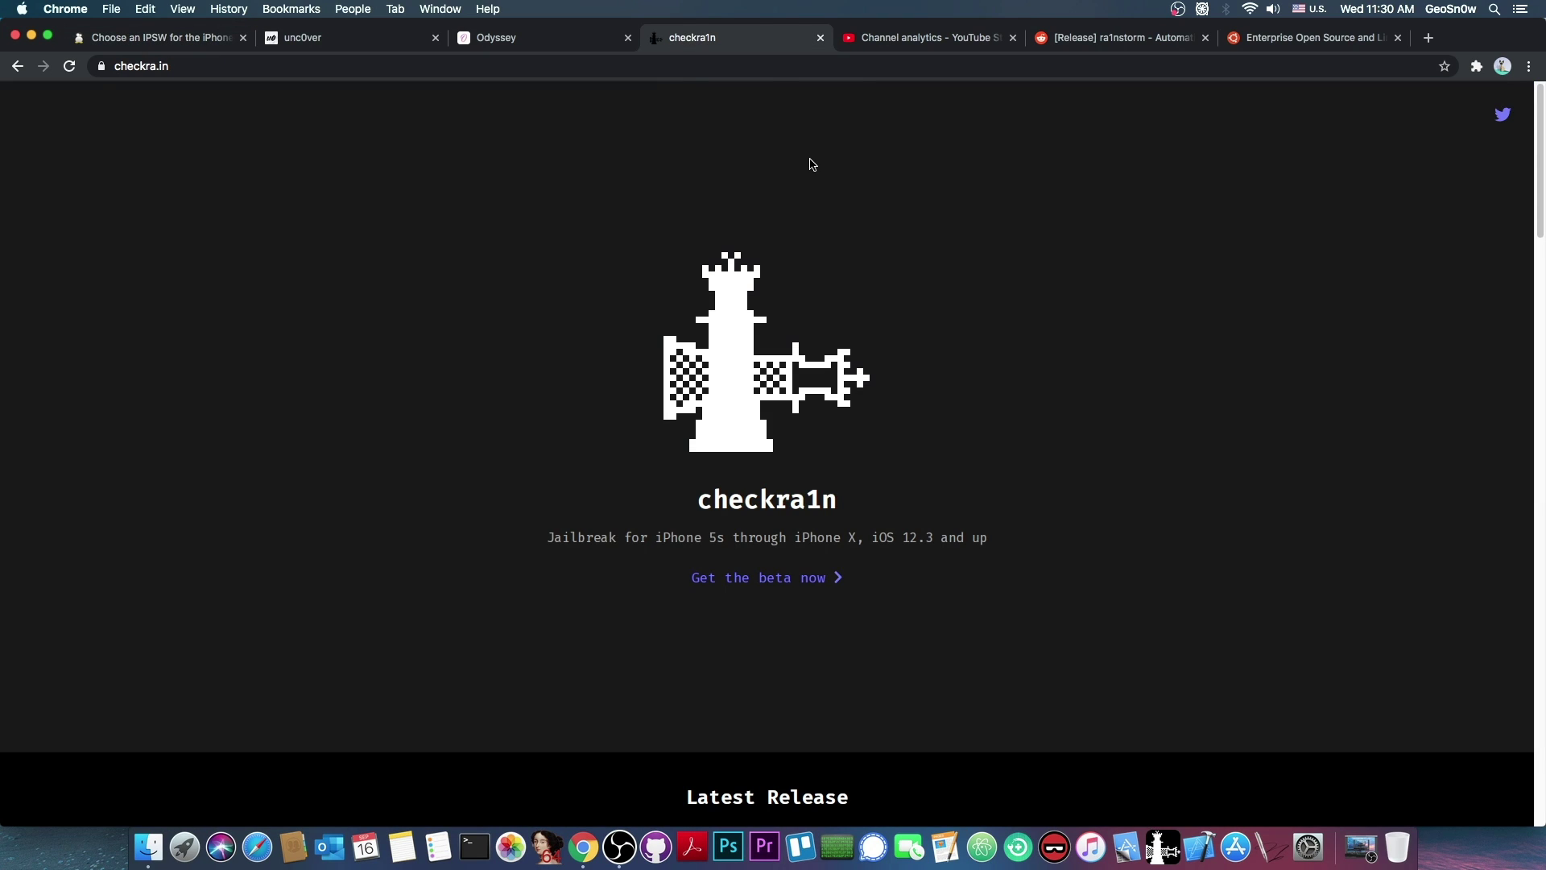
{"action": "scroll", "coordinate": [812, 164], "scroll_direction": "down", "scroll_amount": 10}
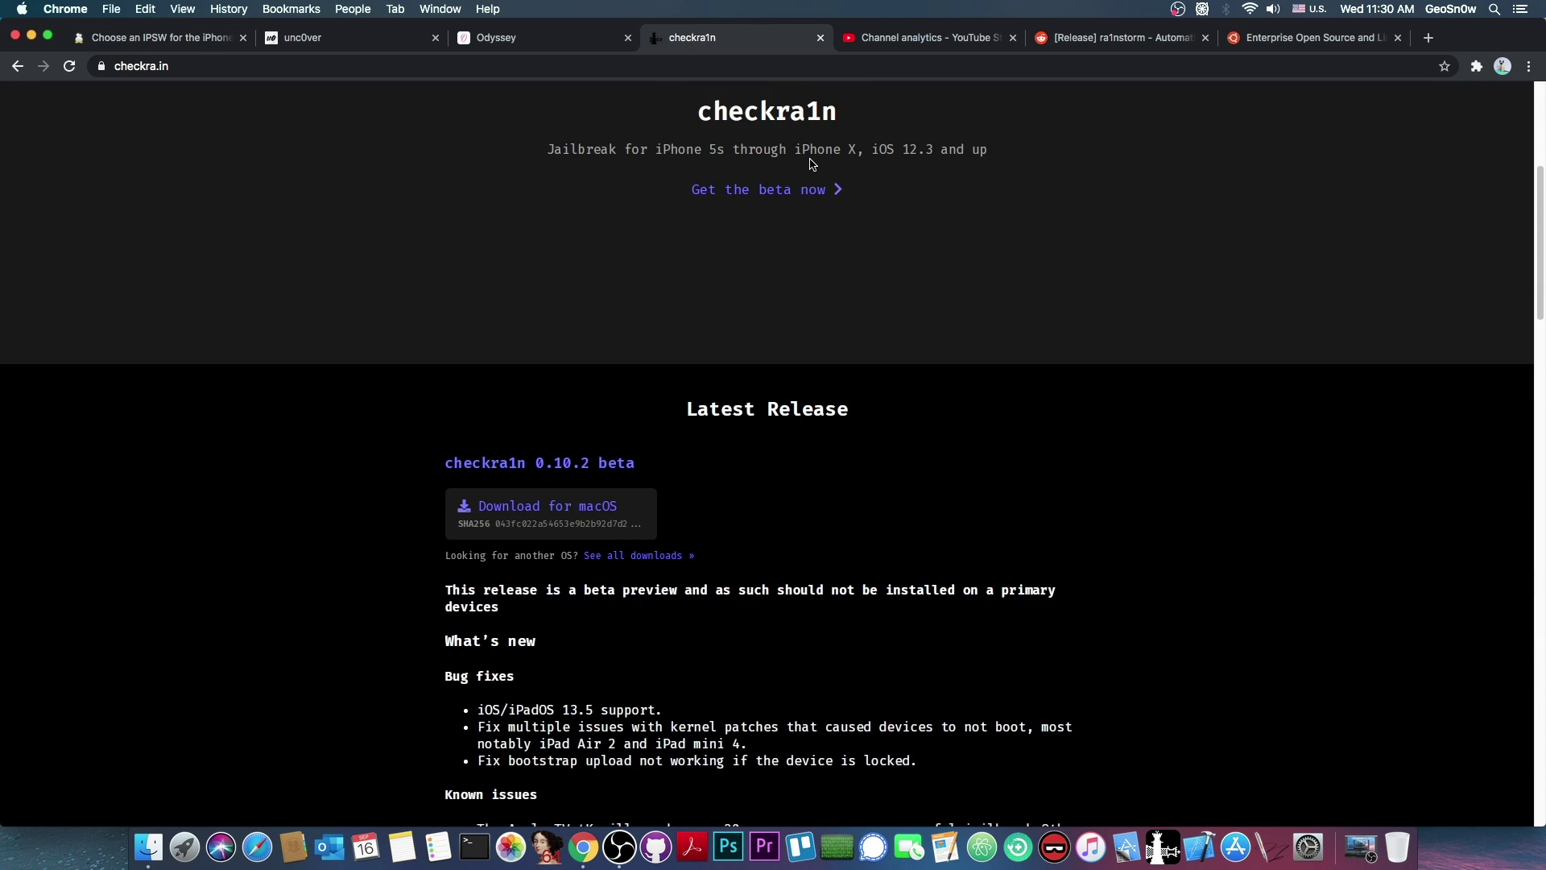
{"action": "scroll", "coordinate": [614, 345], "scroll_direction": "up", "scroll_amount": 5}
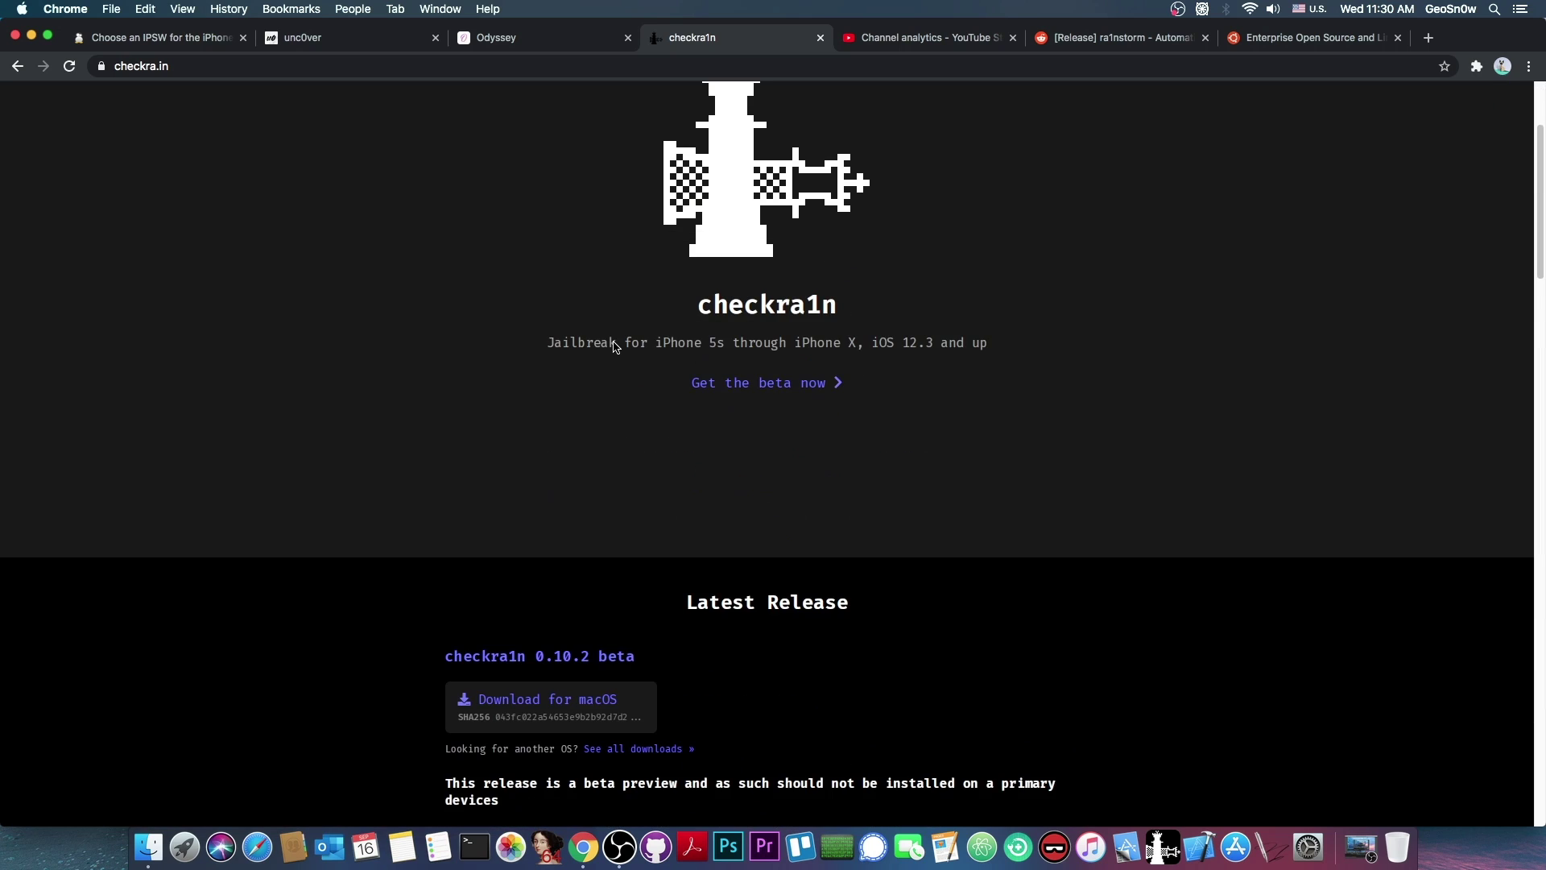
{"action": "scroll", "coordinate": [615, 345], "scroll_direction": "down", "scroll_amount": 11}
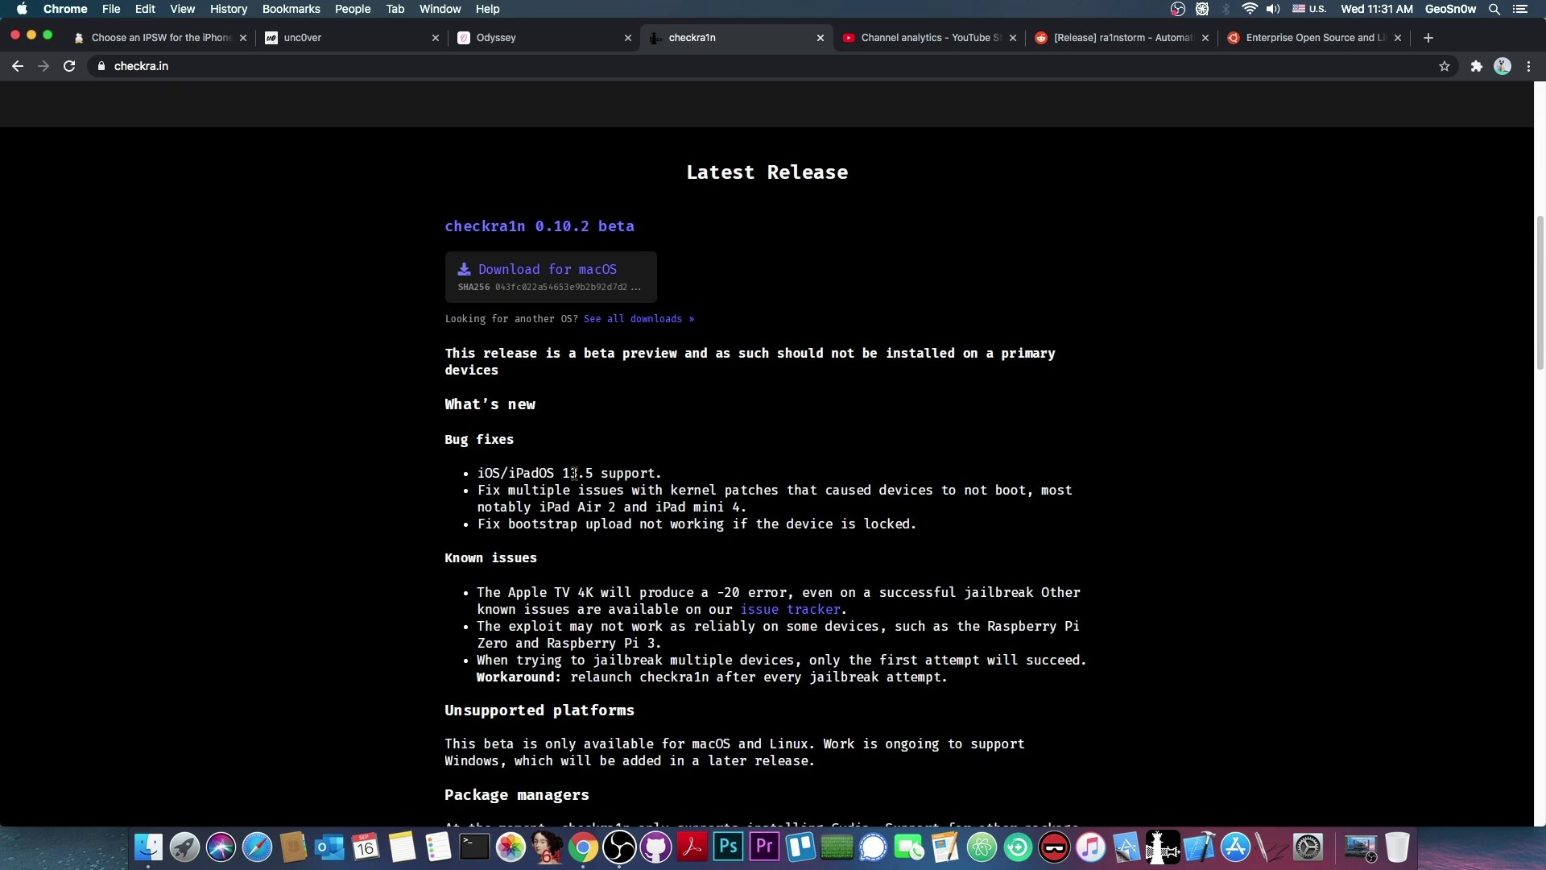
{"action": "scroll", "coordinate": [588, 471], "scroll_direction": "up", "scroll_amount": 16}
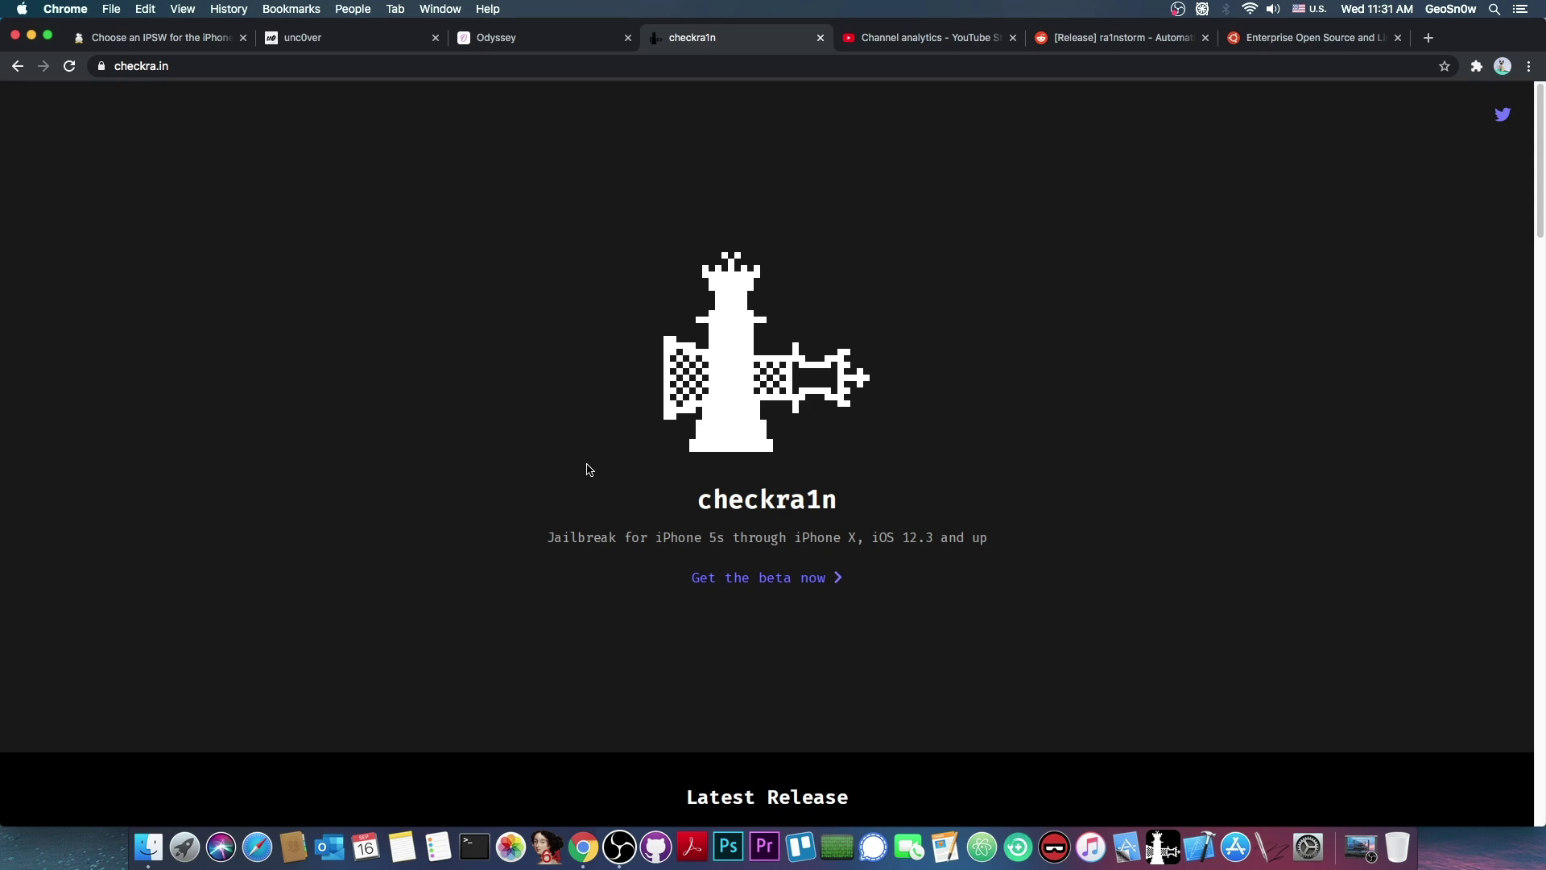
{"action": "key", "text": "super+1"}
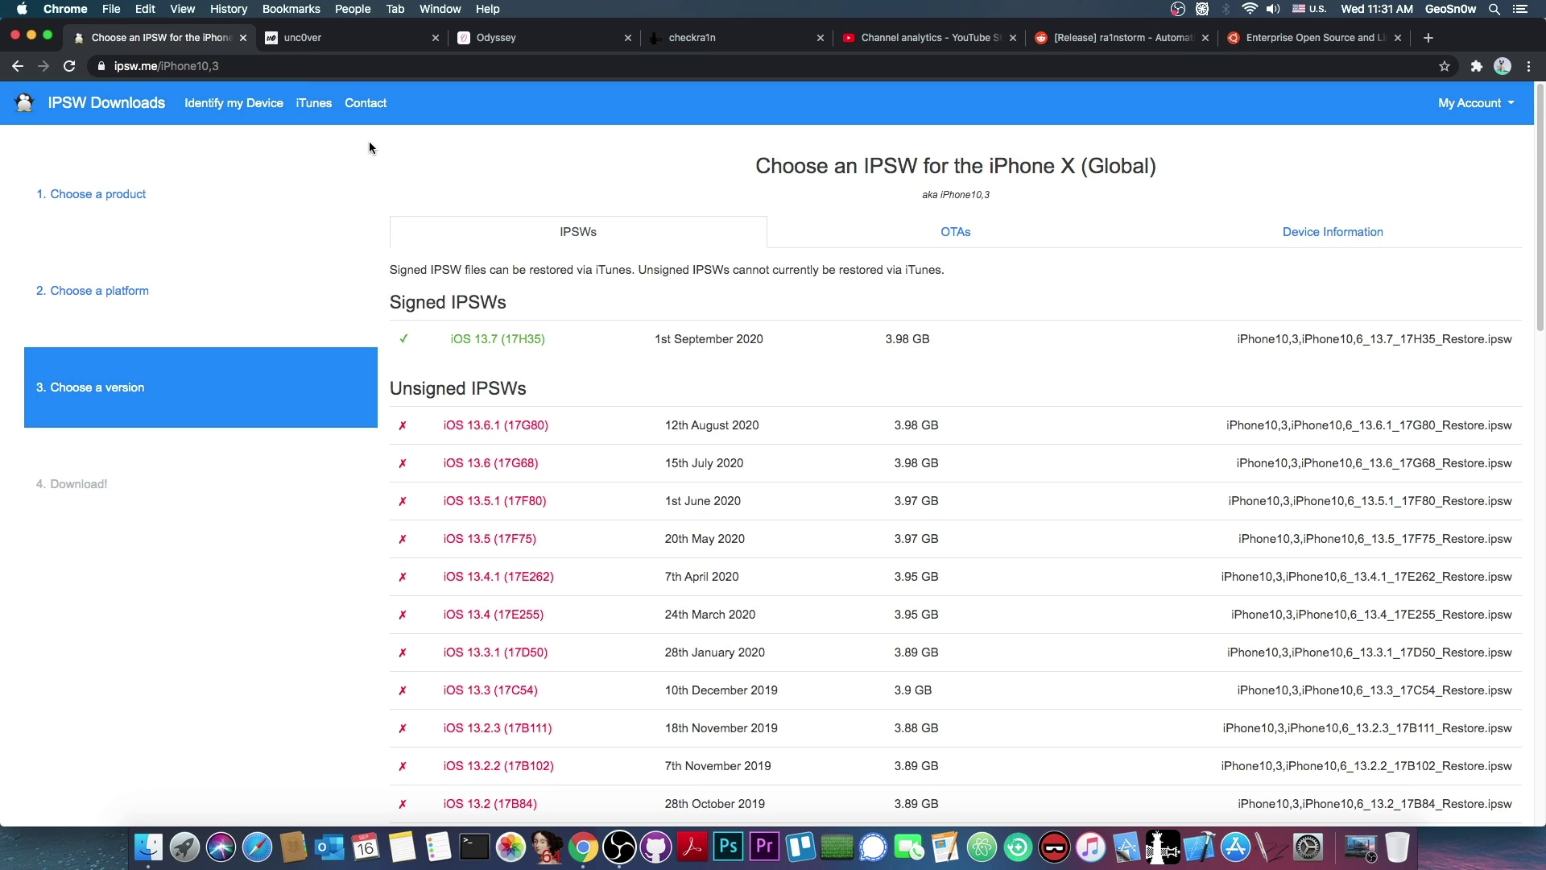
- Go back to the ipsw.me iPhone model list, browse it, and switch to the checkra1n tab
{"action": "key", "text": "super+bracketleft"}
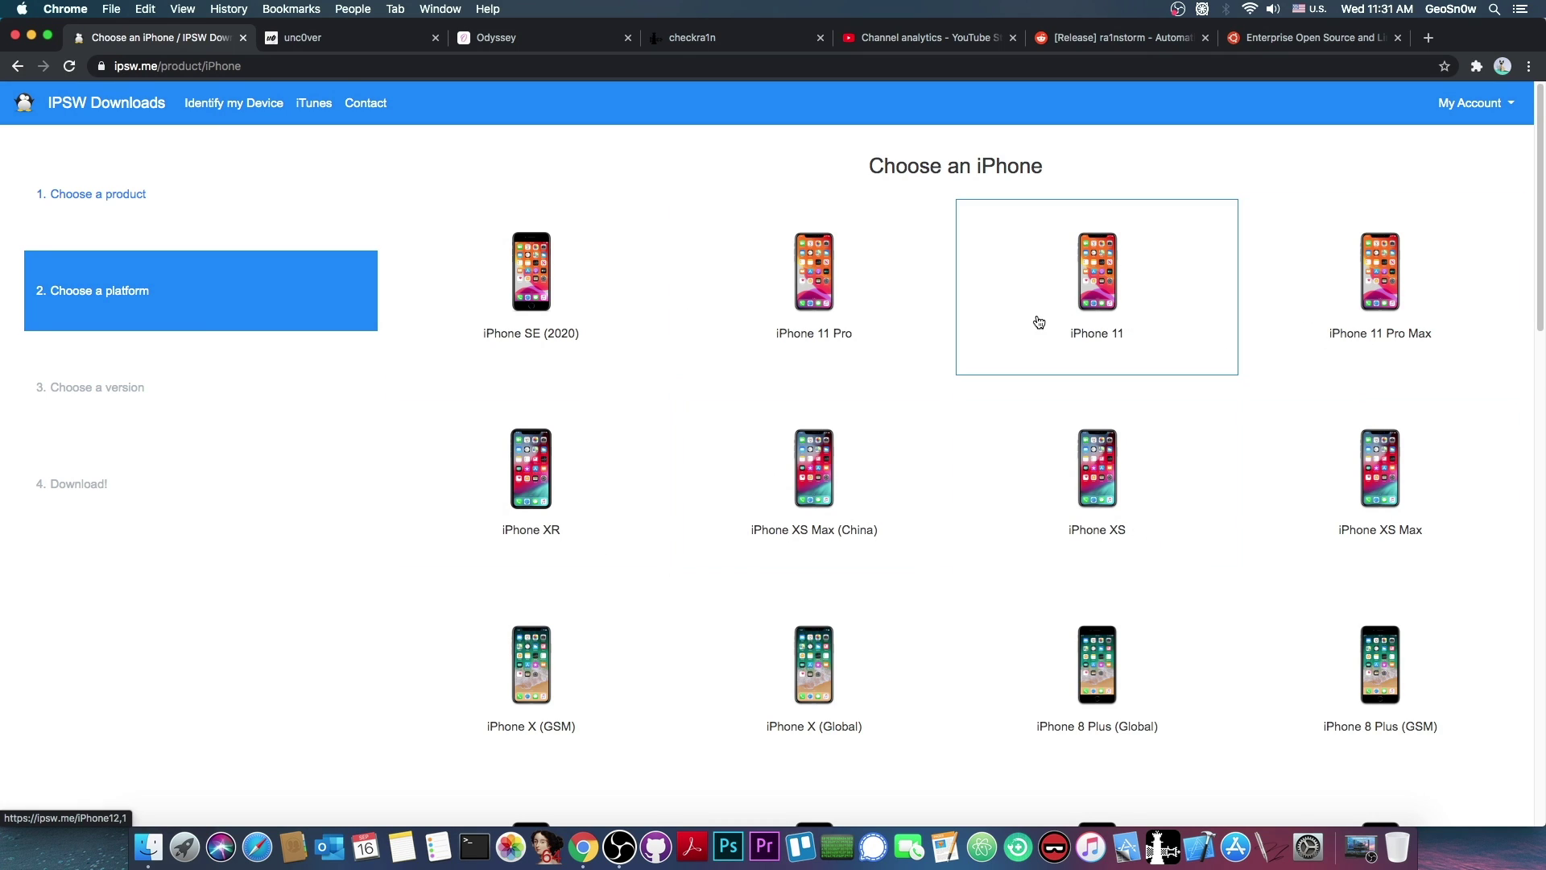
{"action": "scroll", "coordinate": [1039, 323], "scroll_direction": "down", "scroll_amount": 3}
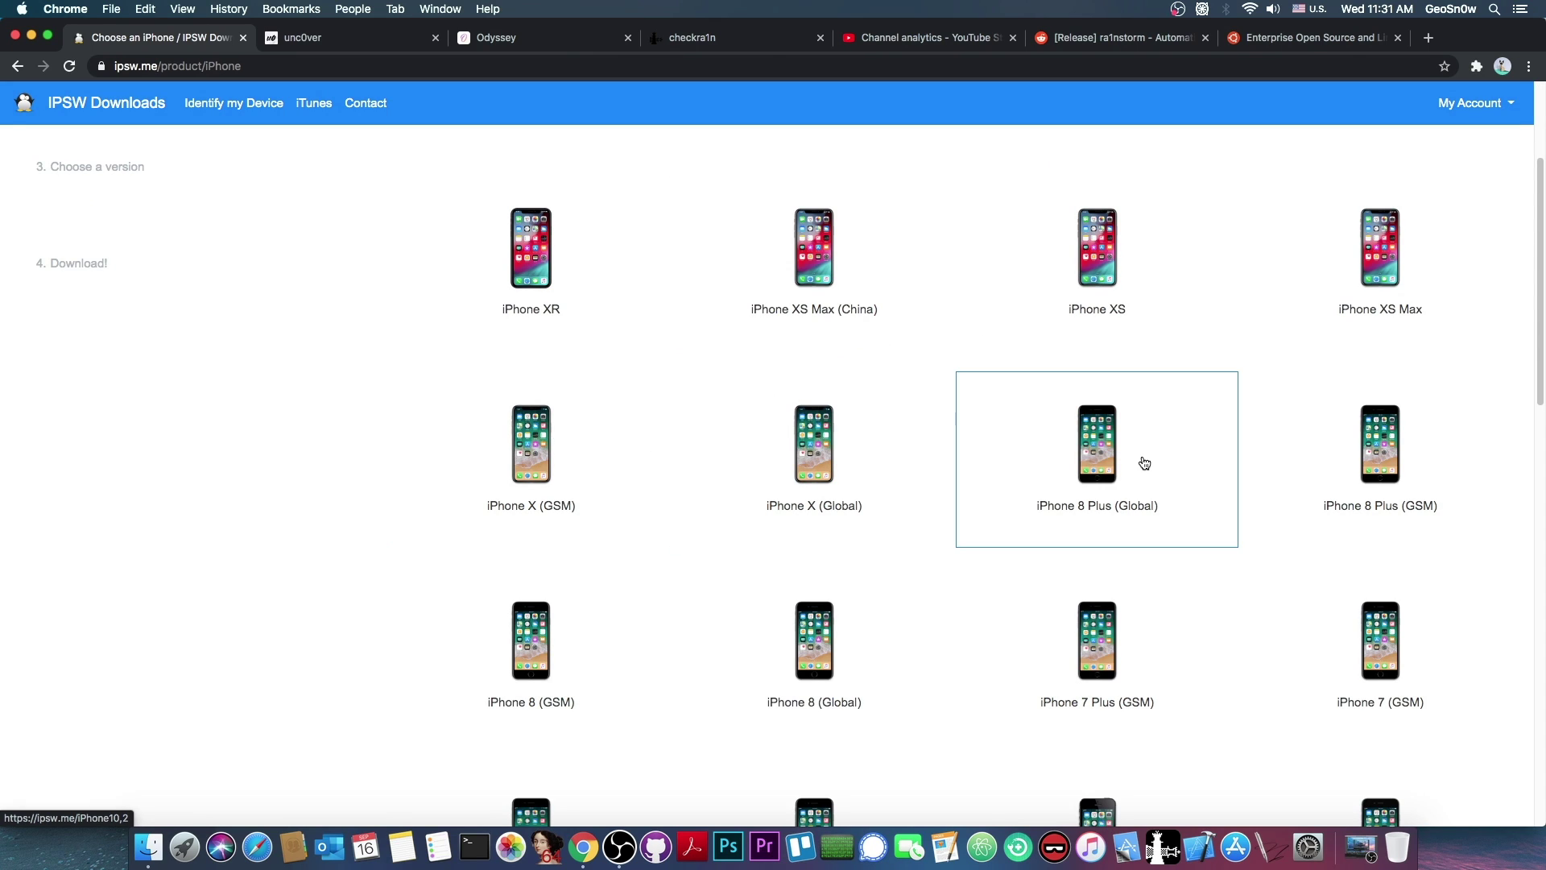
{"action": "scroll", "coordinate": [806, 564], "scroll_direction": "down", "scroll_amount": 1}
{"action": "scroll", "coordinate": [929, 647], "scroll_direction": "down", "scroll_amount": 2}
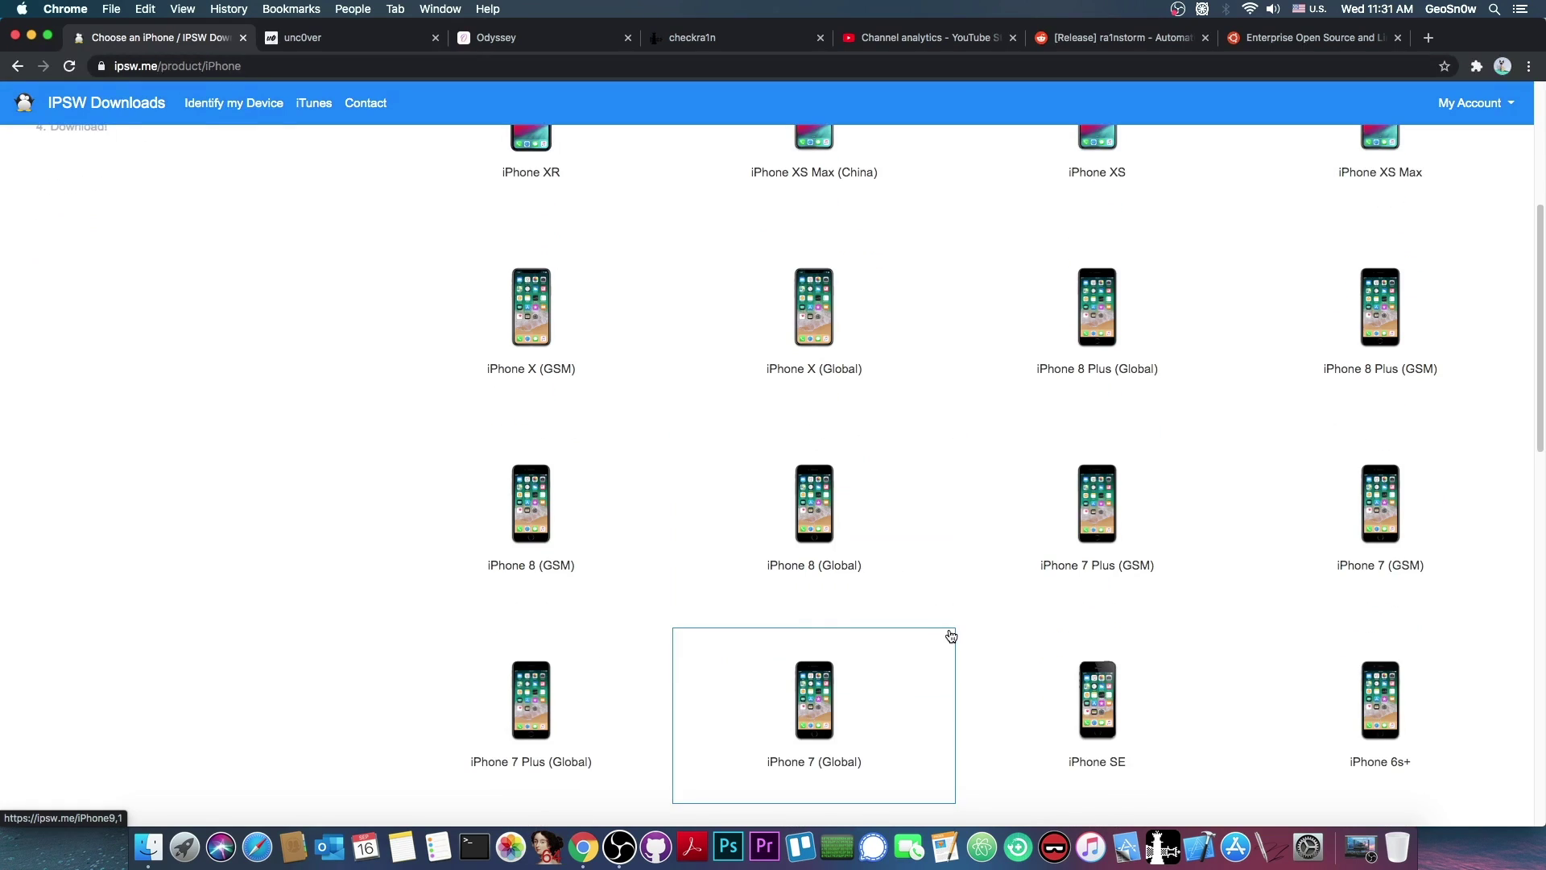
{"action": "scroll", "coordinate": [950, 625], "scroll_direction": "down", "scroll_amount": 1}
{"action": "scroll", "coordinate": [950, 625], "scroll_direction": "up", "scroll_amount": 6}
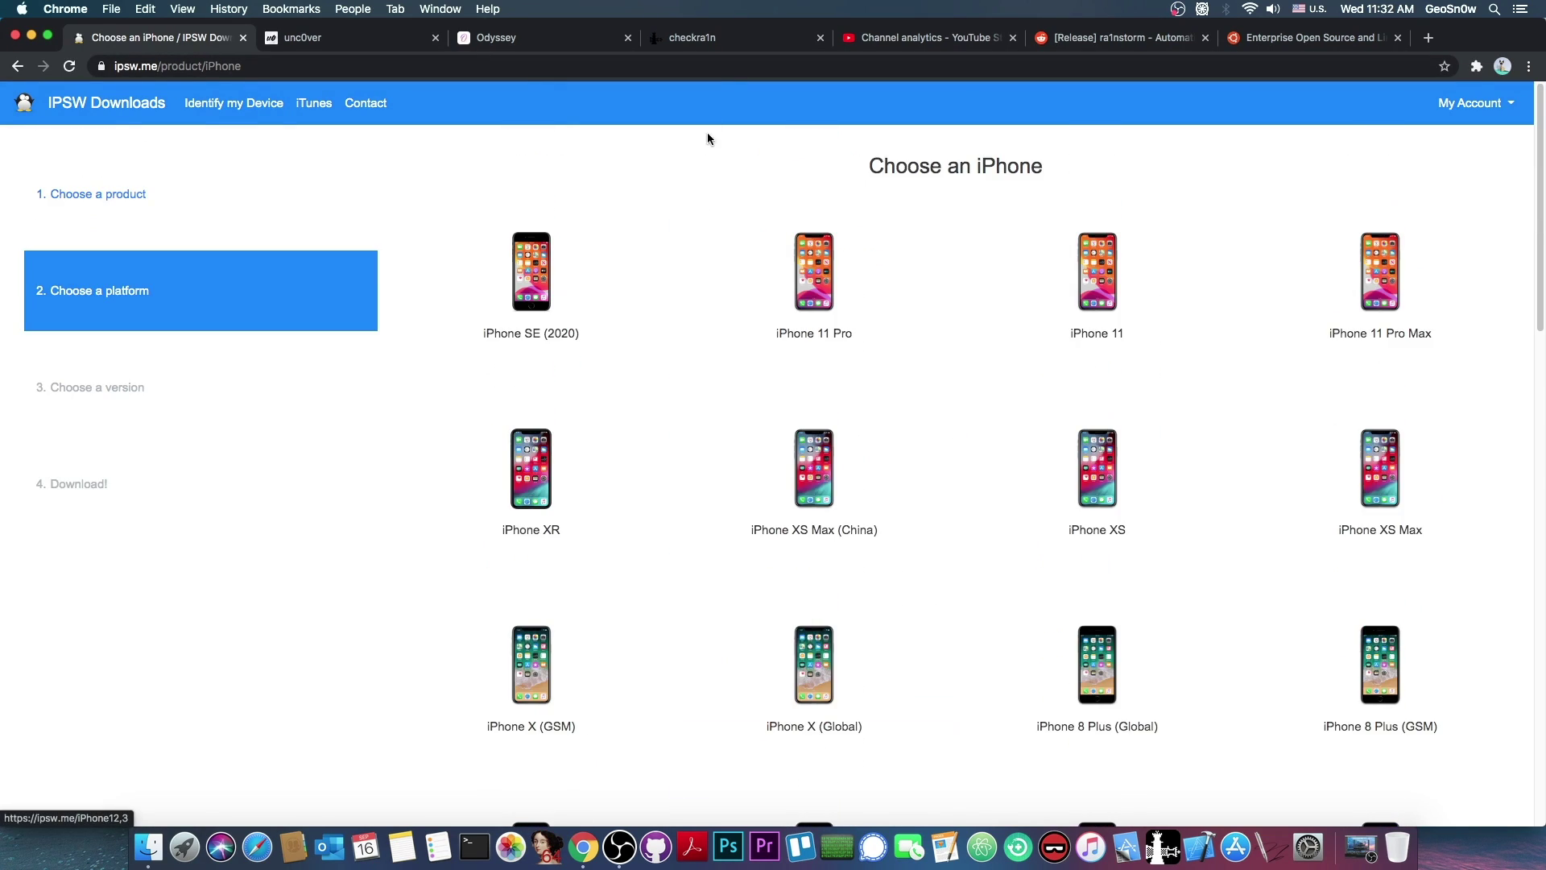
{"action": "left_click", "coordinate": [706, 40]}
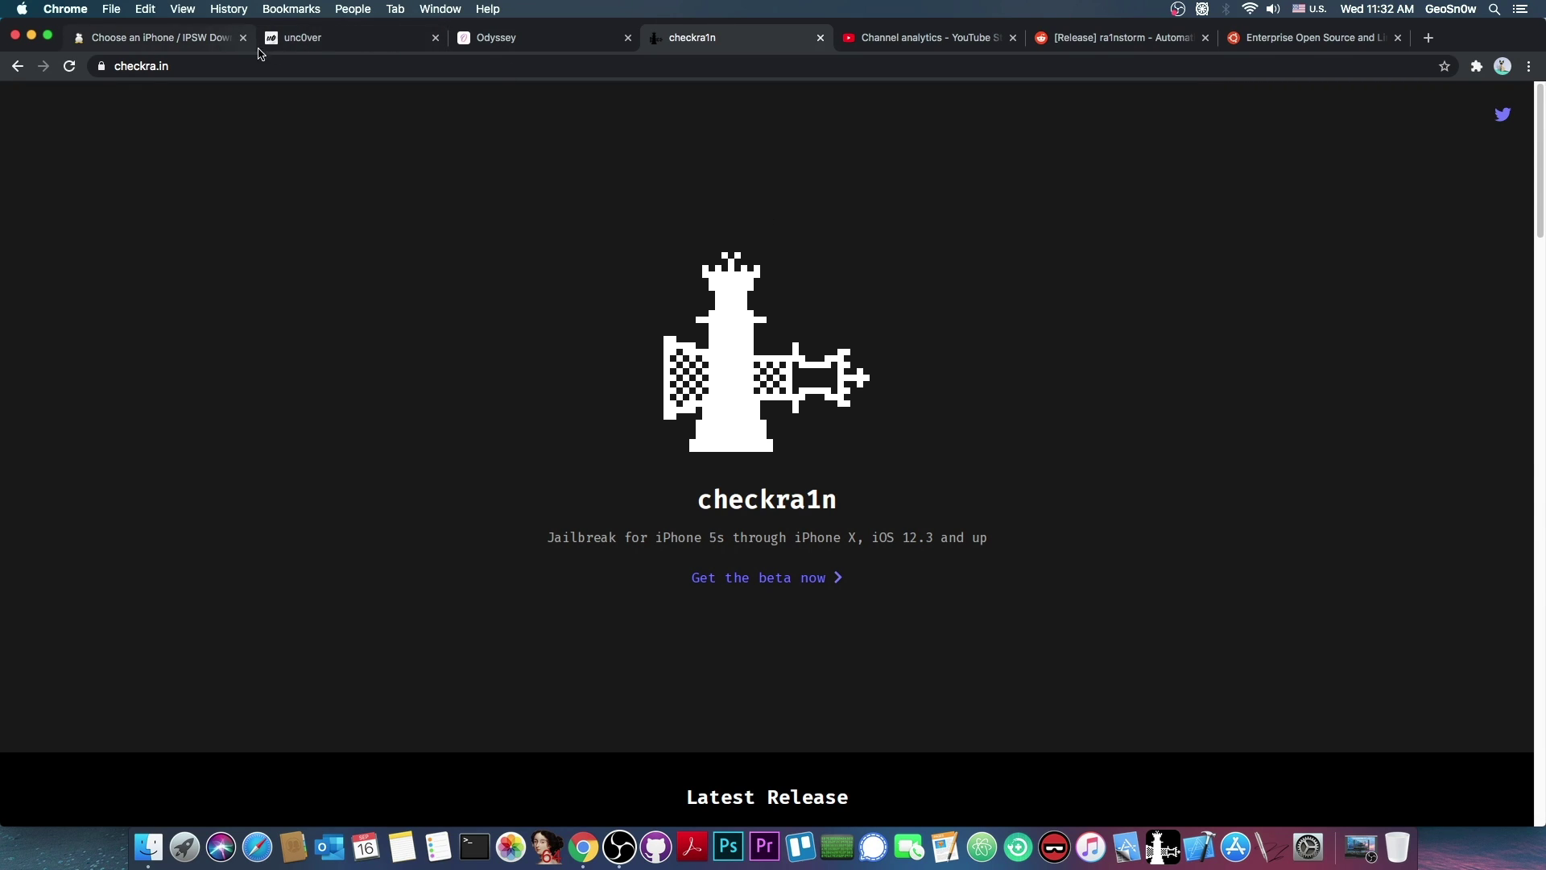
- Compare the unc0ver and Odyssey jailbreak sites
{"action": "left_click", "coordinate": [323, 43]}
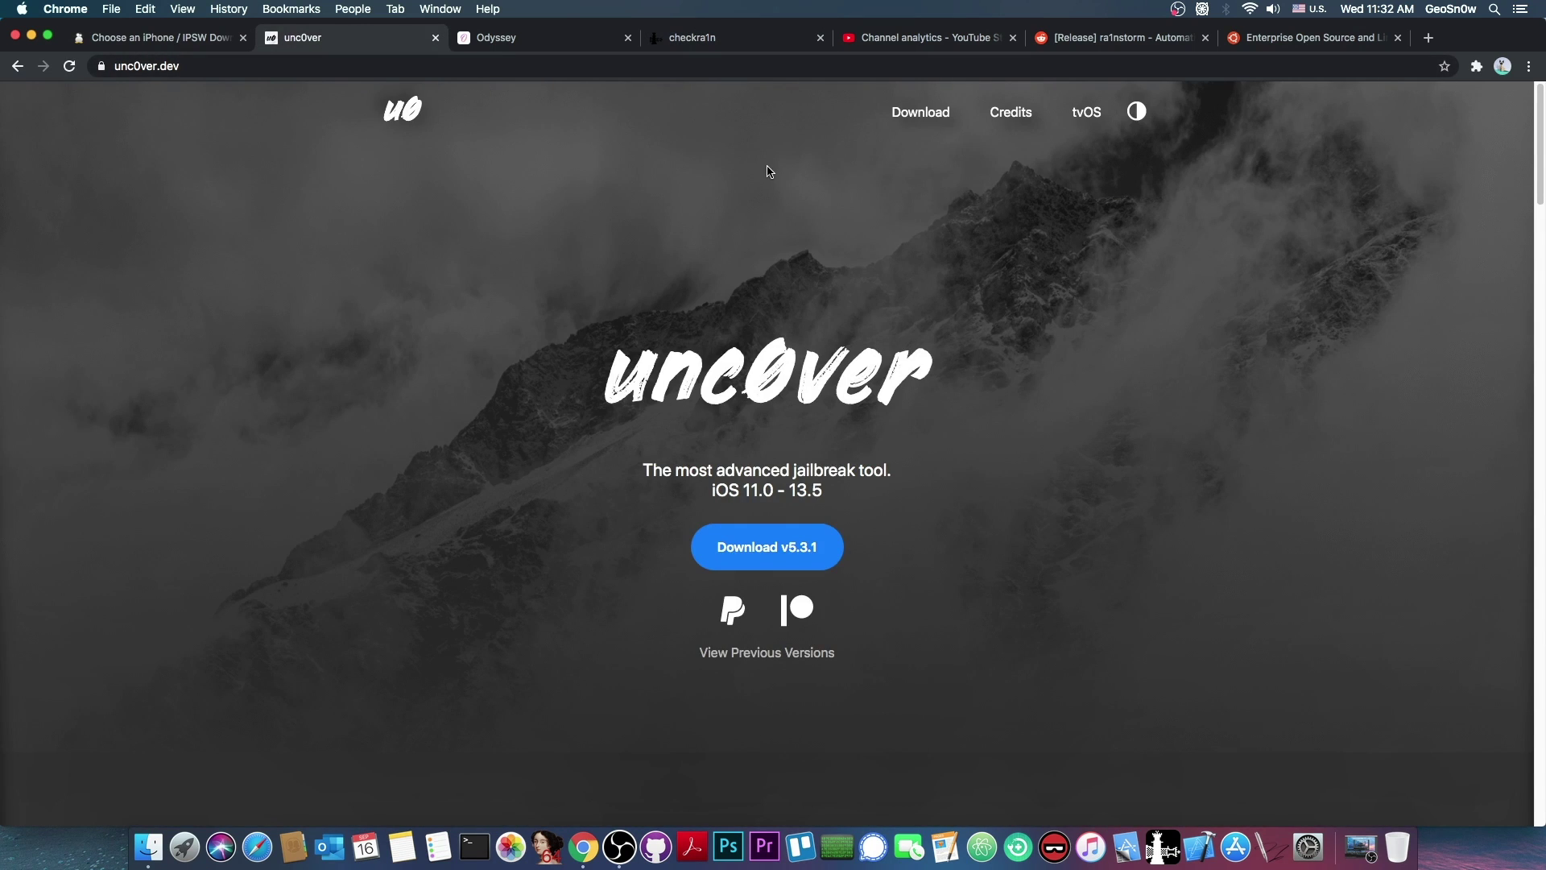
{"action": "left_click", "coordinate": [548, 42]}
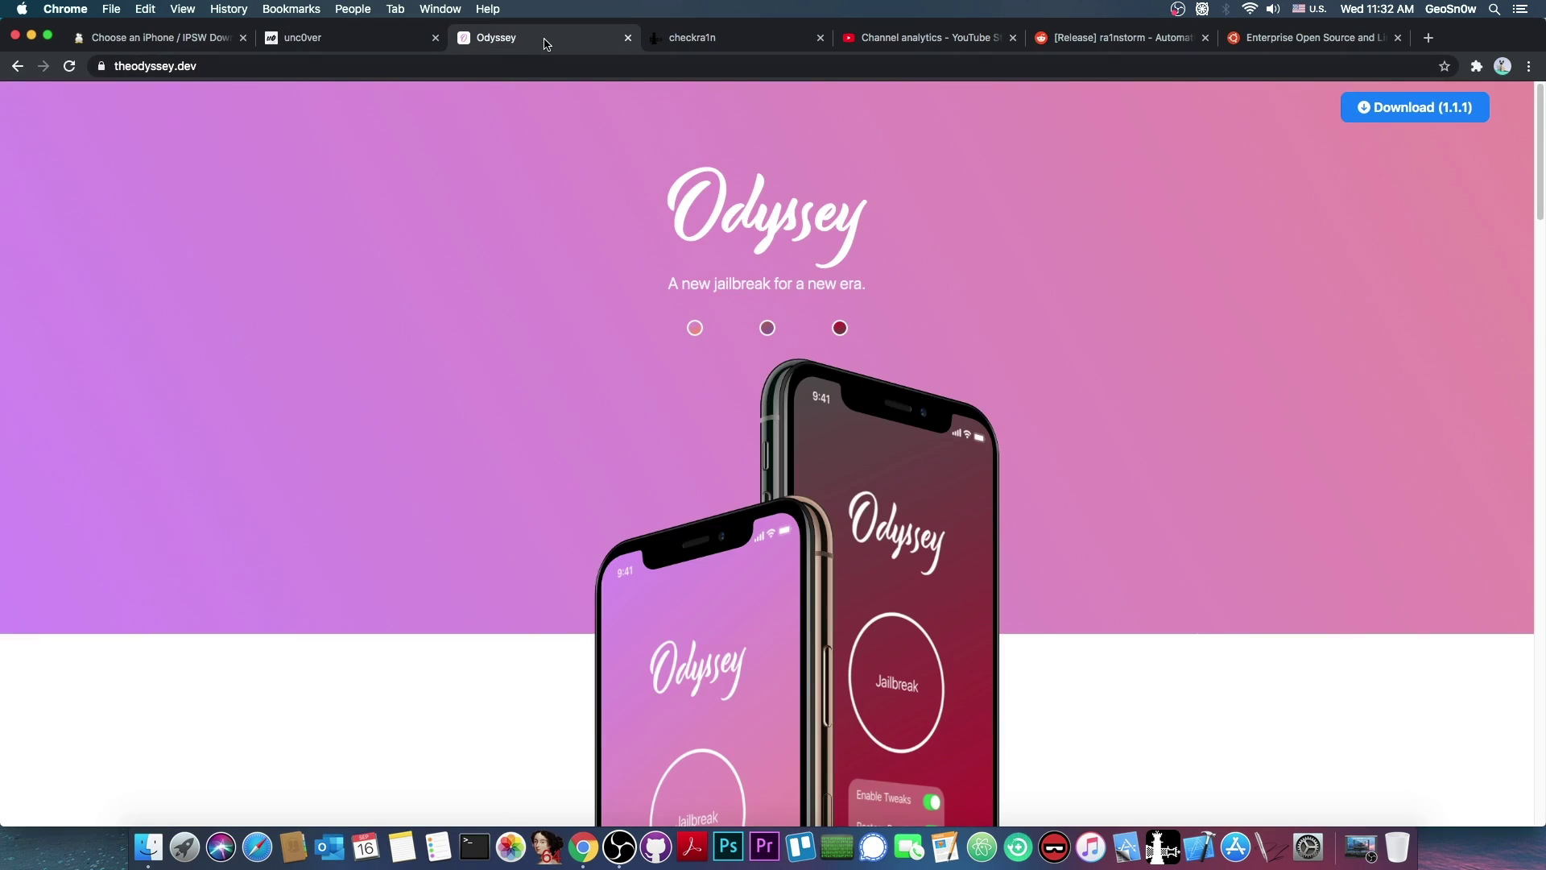
{"action": "left_click", "coordinate": [359, 47]}
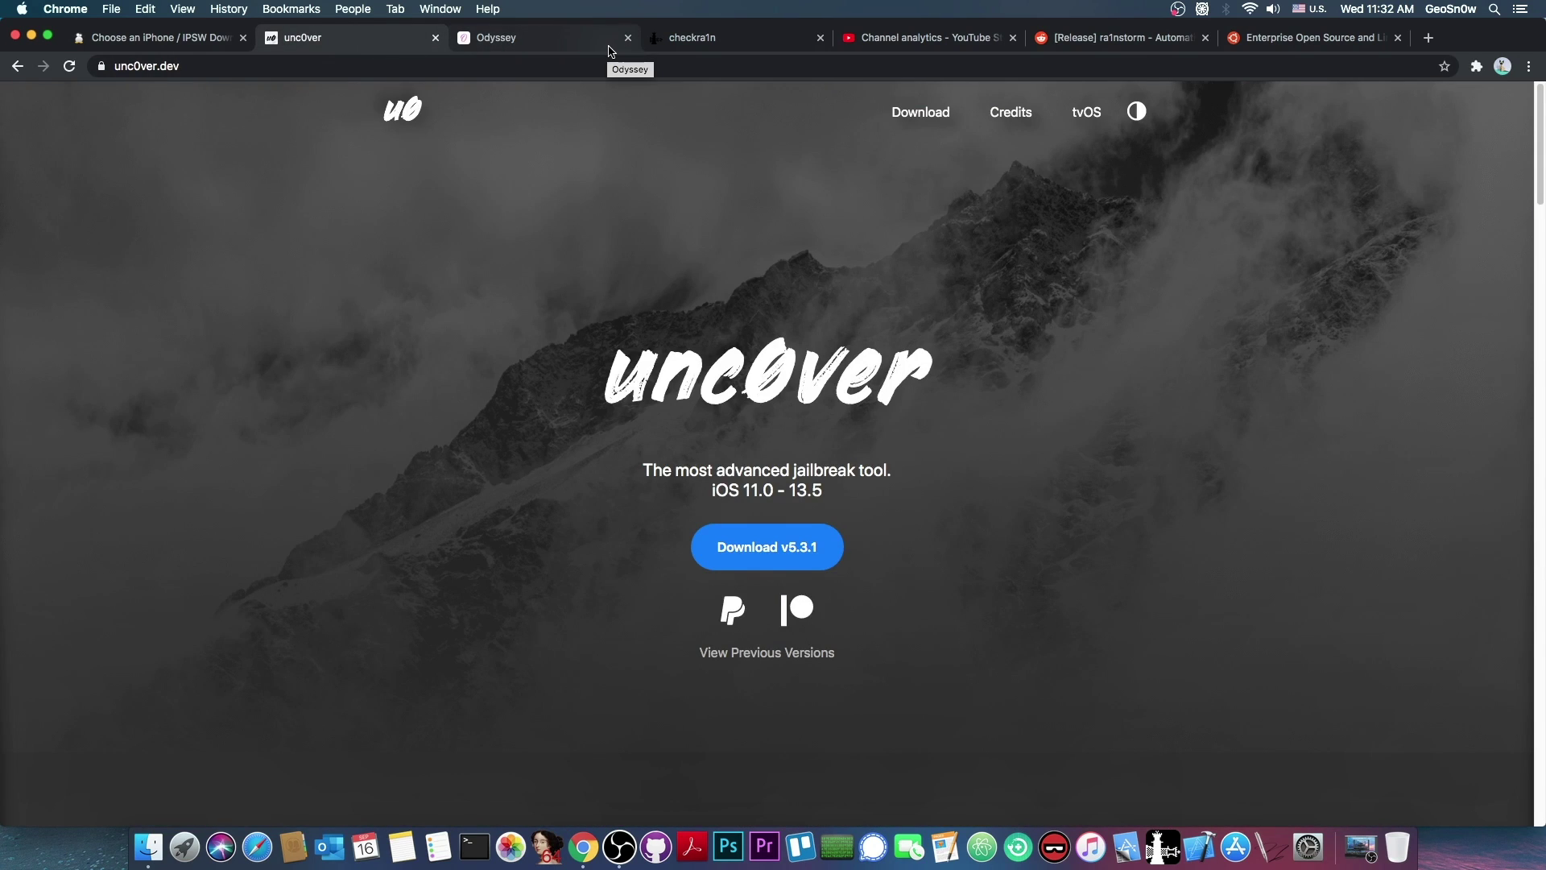
- Scroll checkra1n's site to Latest Release, then read the ra1nstorm r/jailbreak post
{"action": "left_click", "coordinate": [693, 38]}
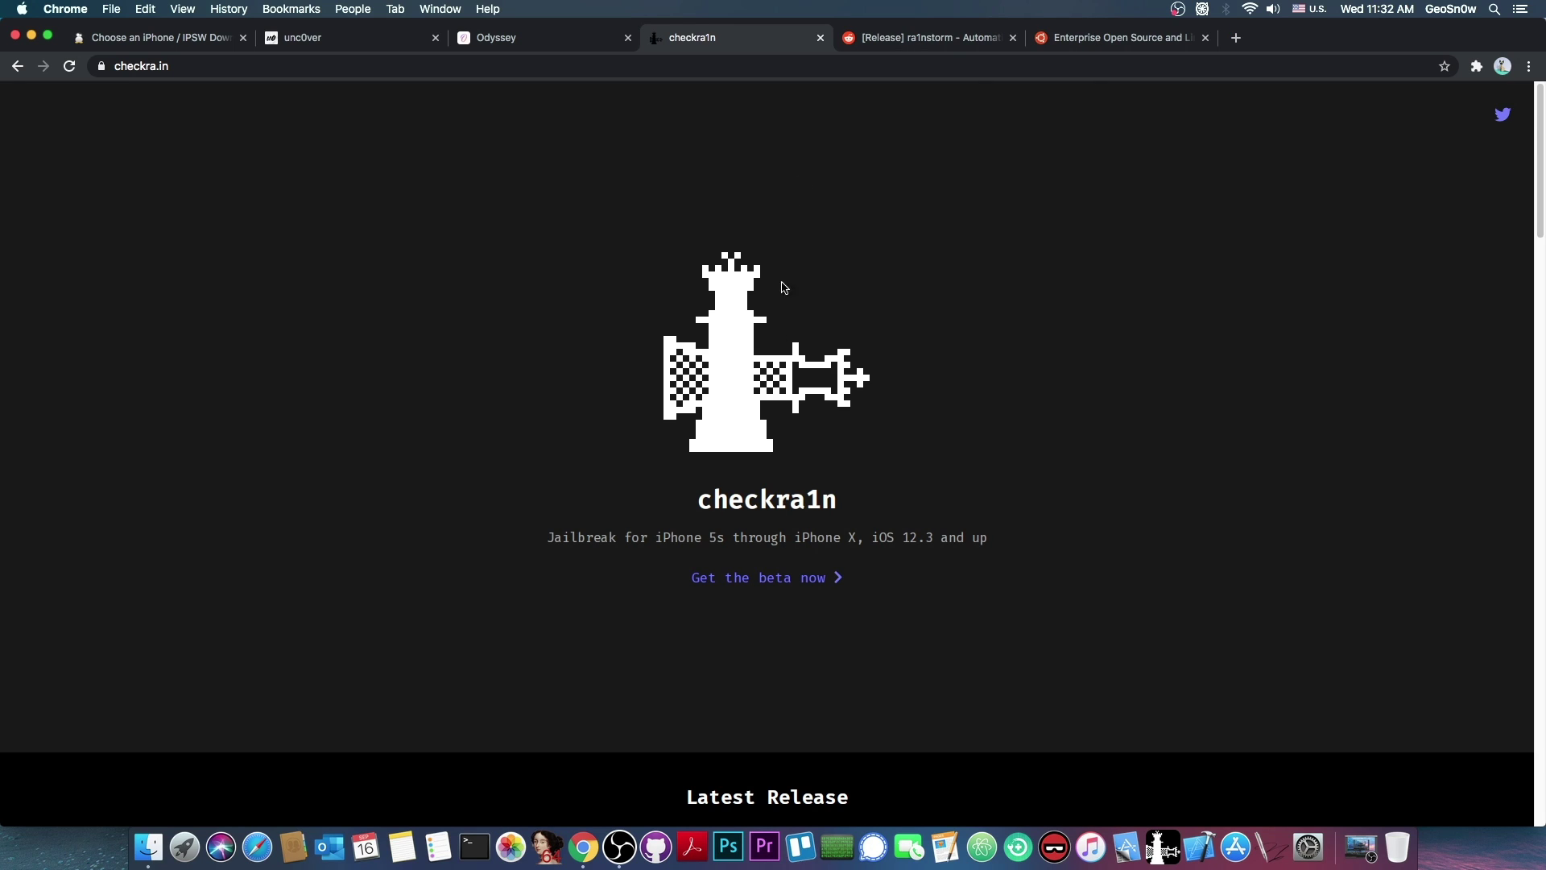
{"action": "scroll", "coordinate": [785, 538], "scroll_direction": "down", "scroll_amount": 7}
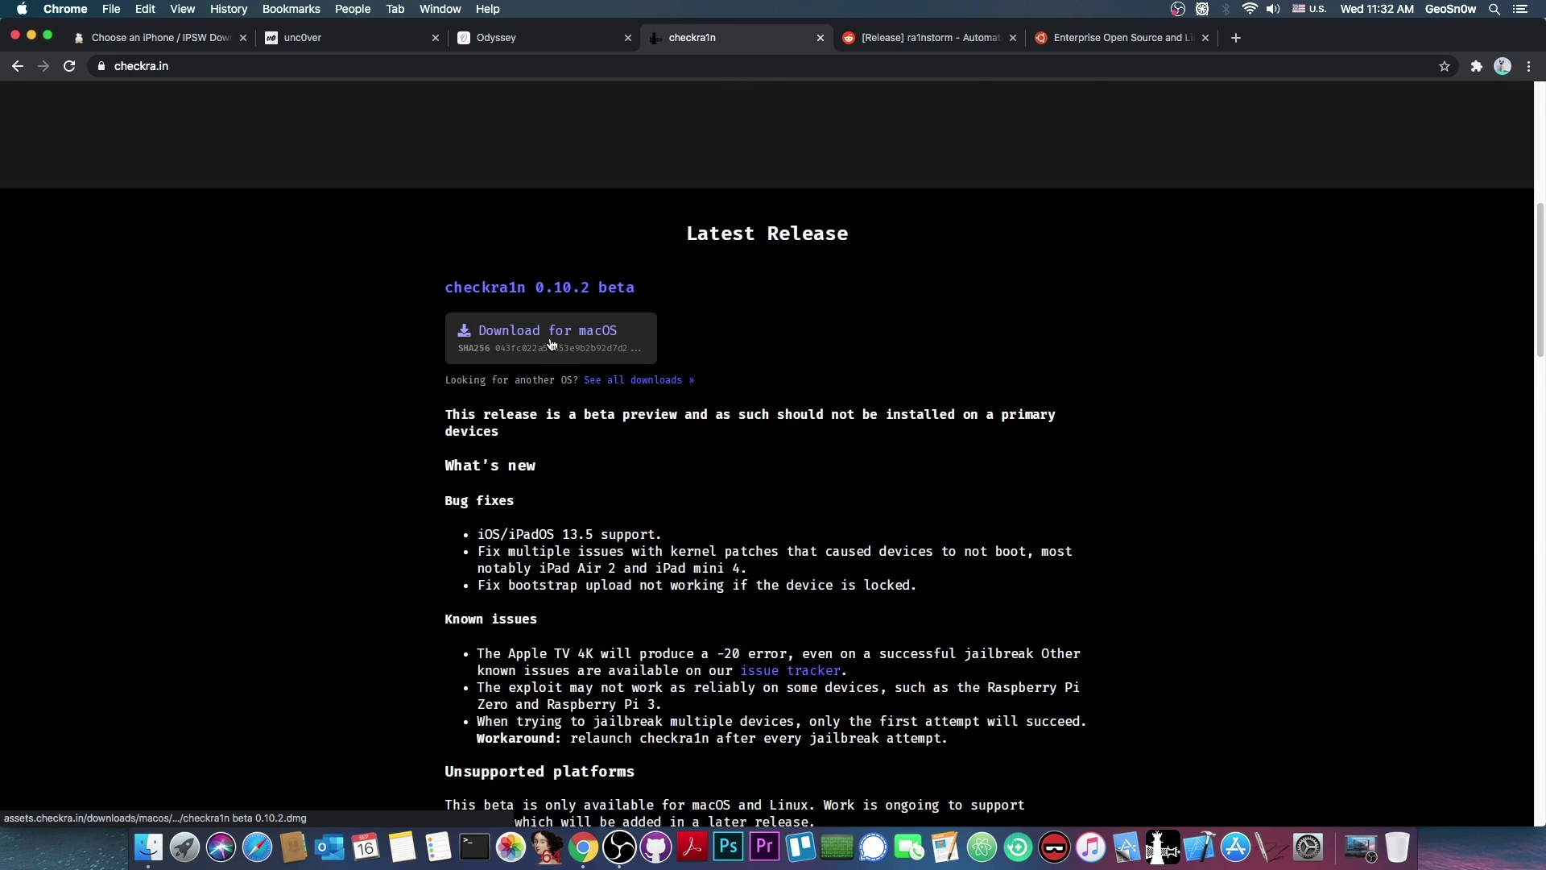
{"action": "left_click", "coordinate": [904, 40]}
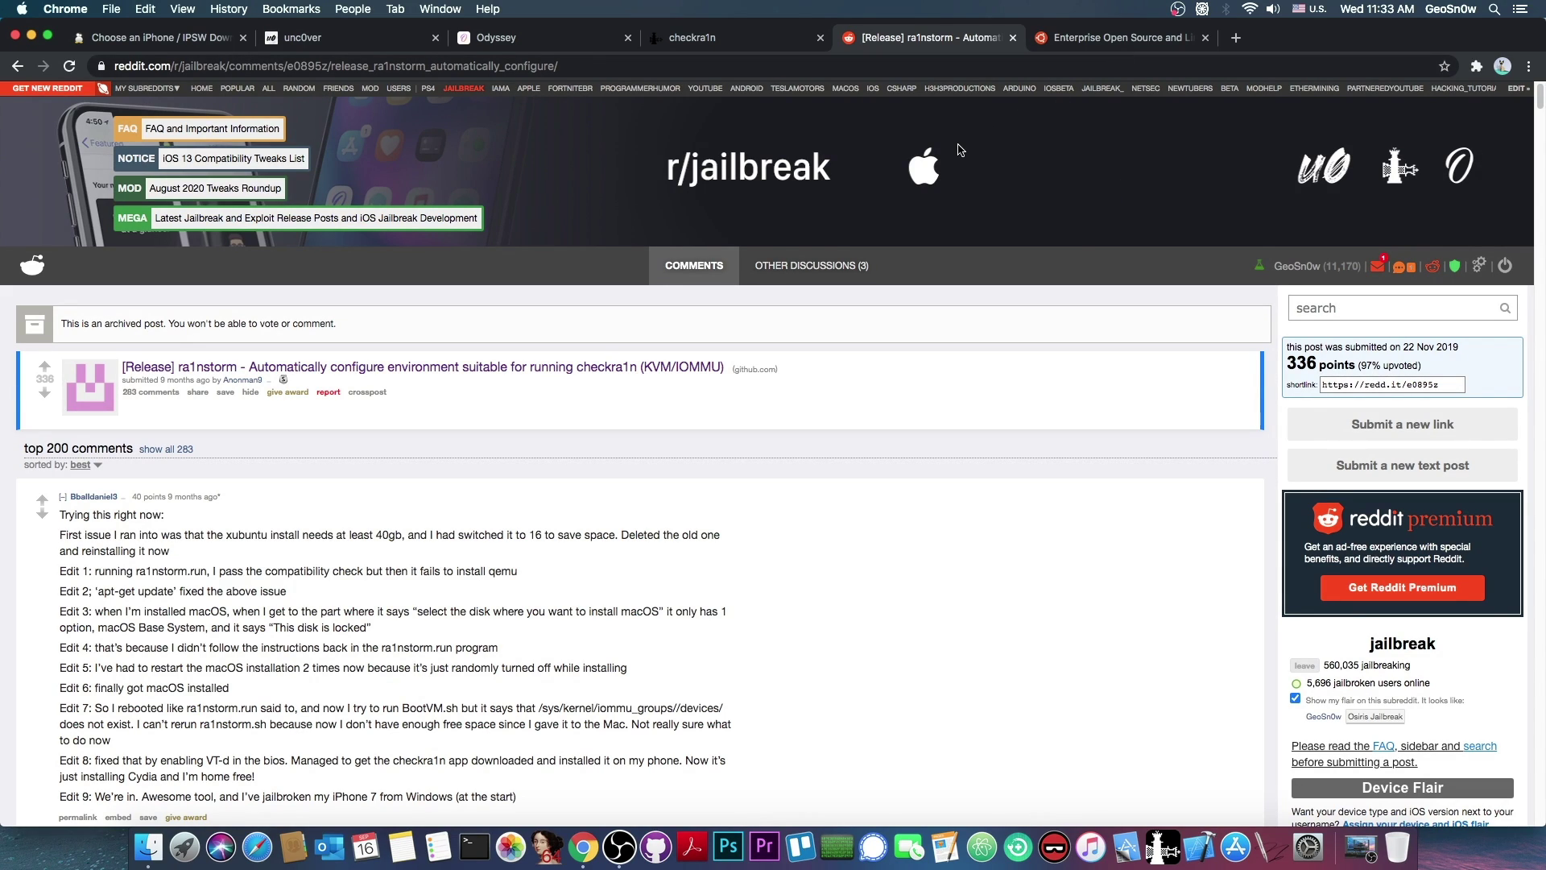
- Show all checkra1n downloads for other systems, then close the Ubuntu homepage tab
{"action": "left_click", "coordinate": [756, 47]}
{"action": "scroll", "coordinate": [769, 266], "scroll_direction": "up", "scroll_amount": 2}
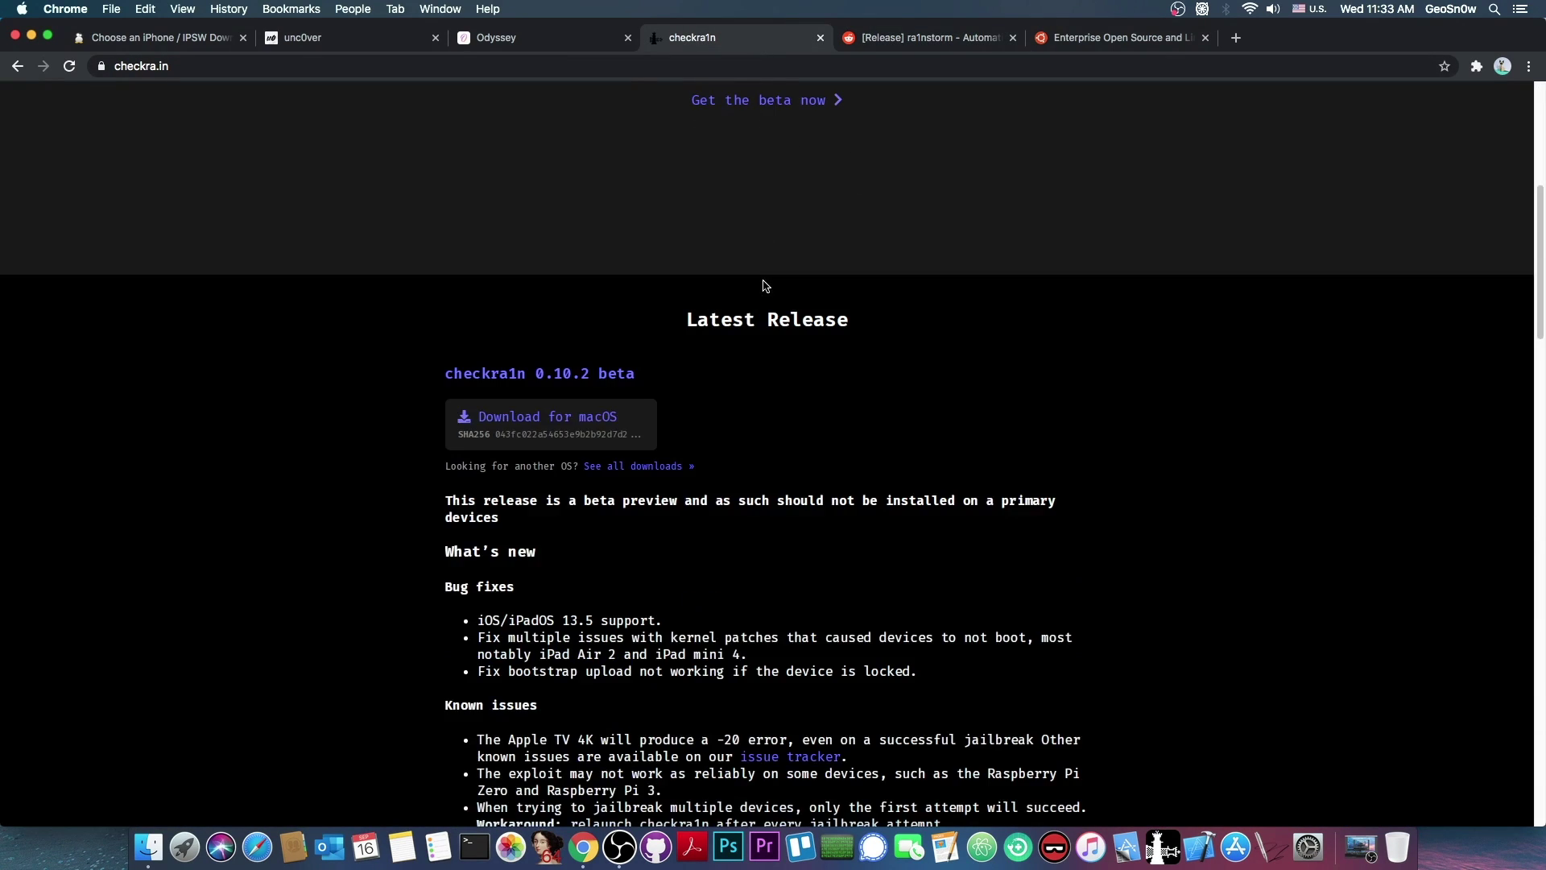
{"action": "left_click", "coordinate": [636, 475]}
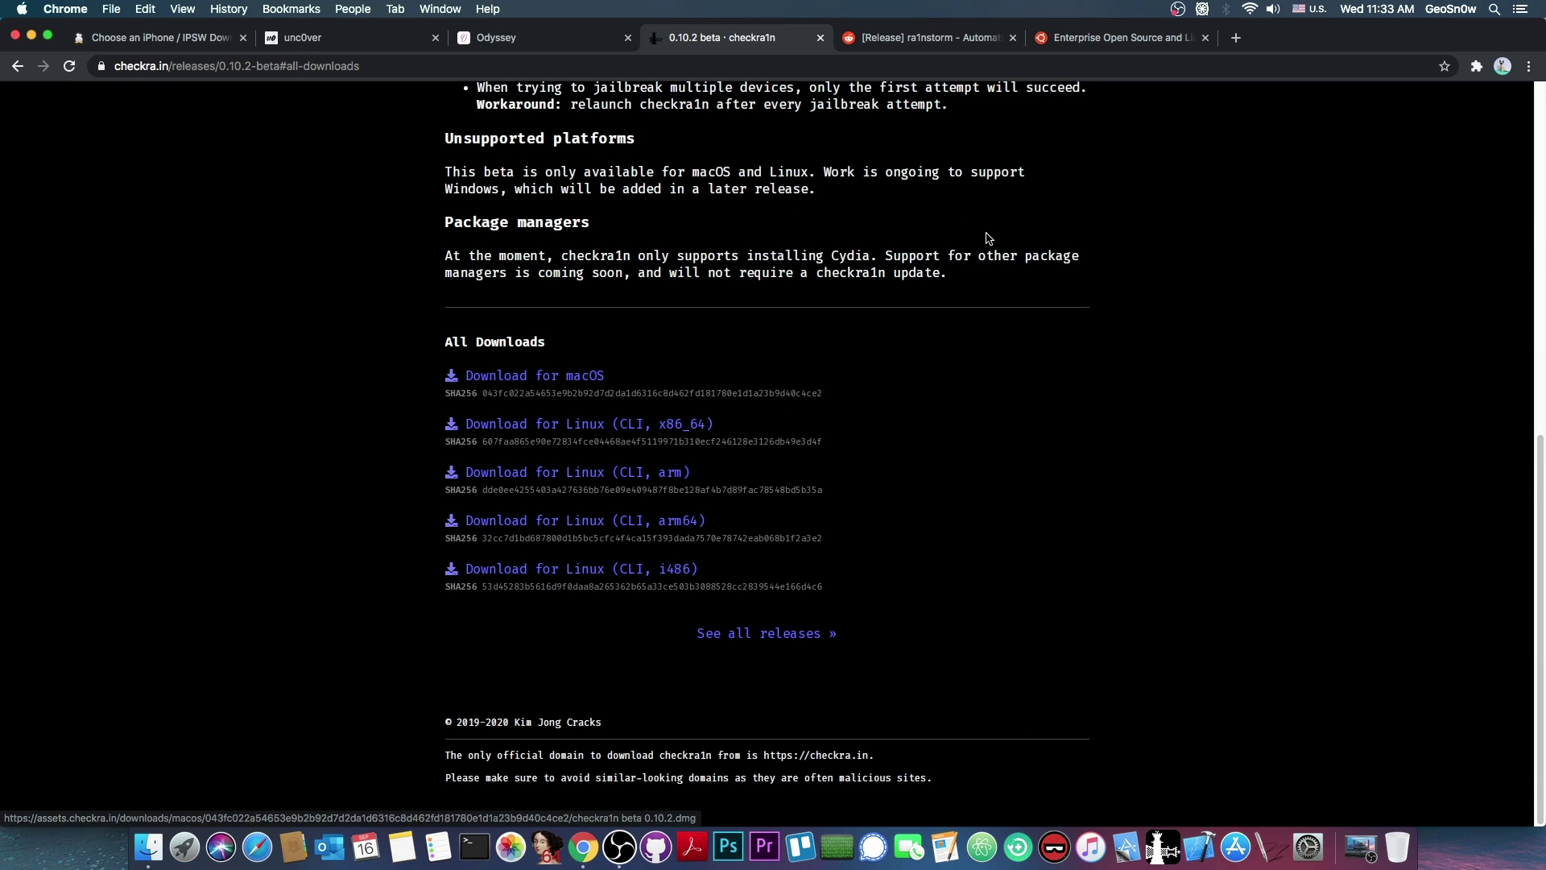
{"action": "left_click", "coordinate": [1120, 37]}
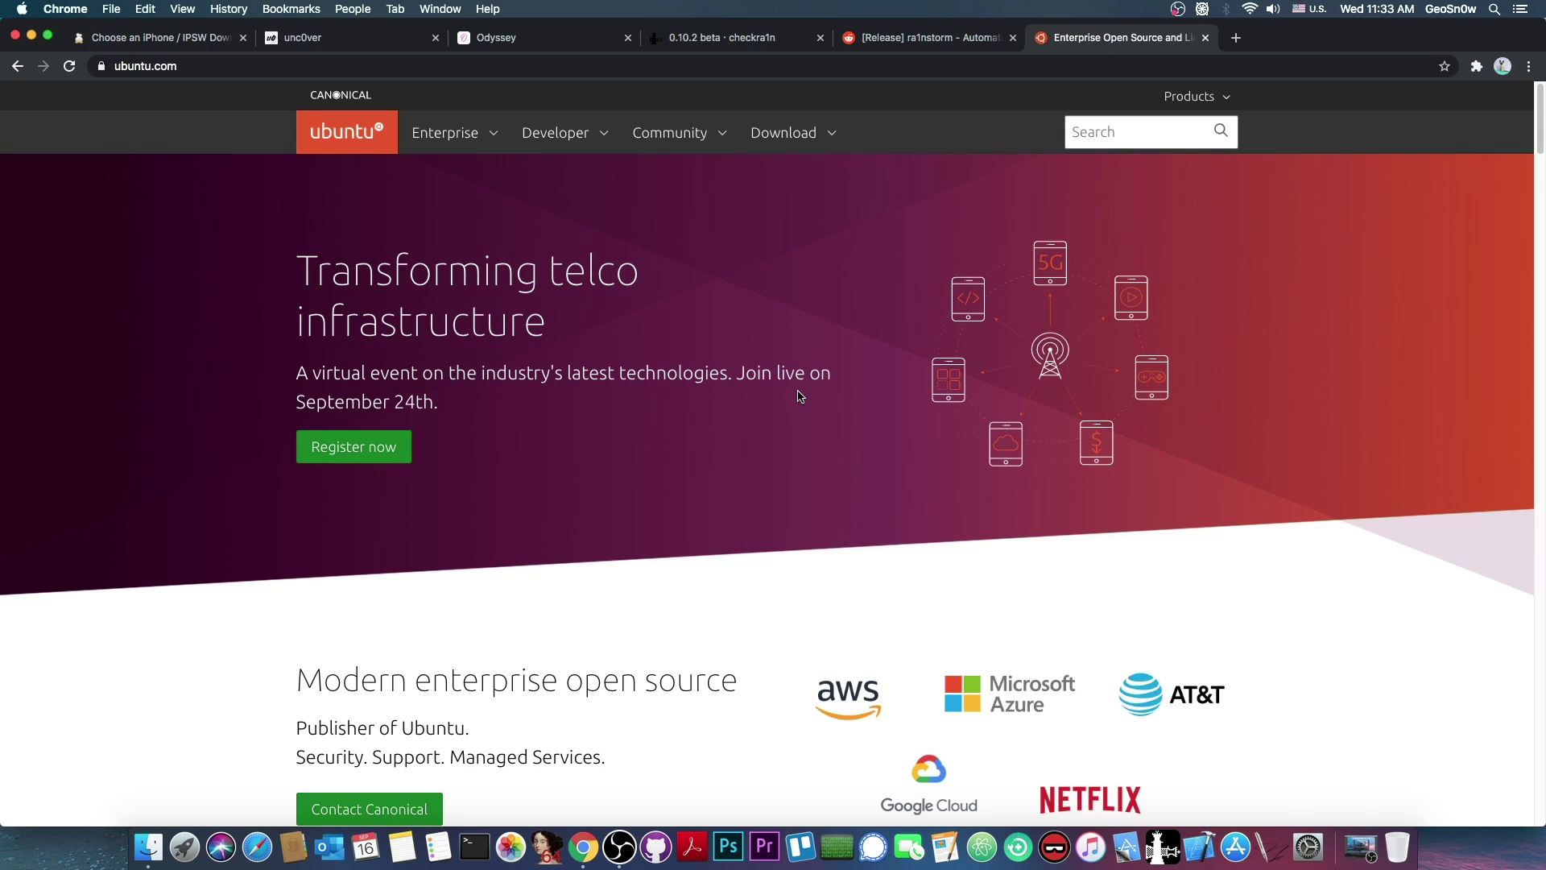
{"action": "left_click", "coordinate": [1205, 38]}
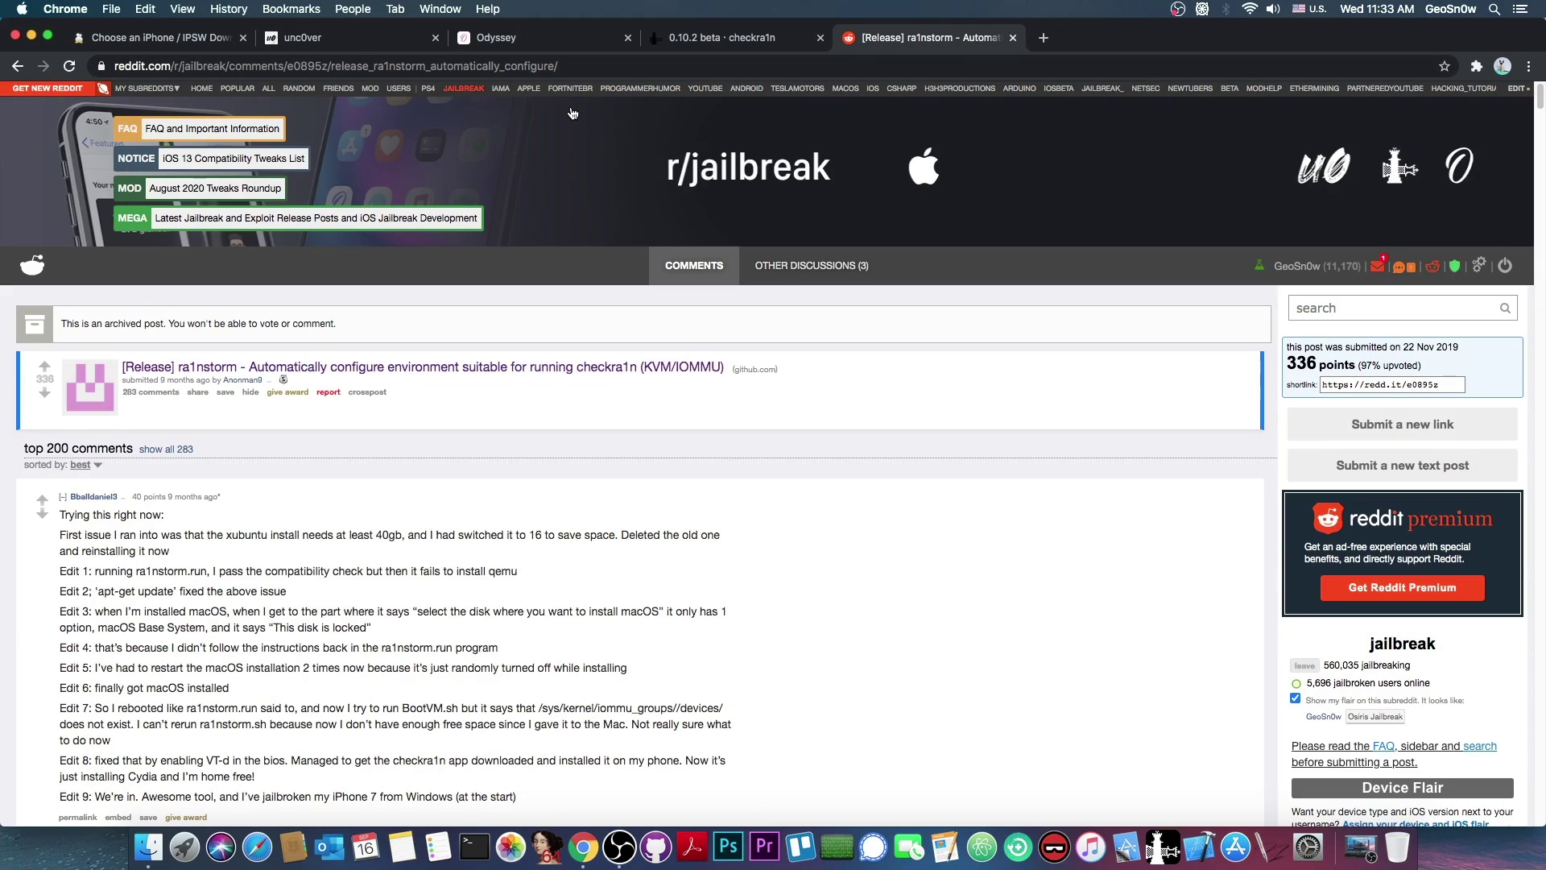
- Minimize Chrome, launch checkra1n beta 0.10.2, and centre its welcome window
{"action": "key", "text": "super+m"}
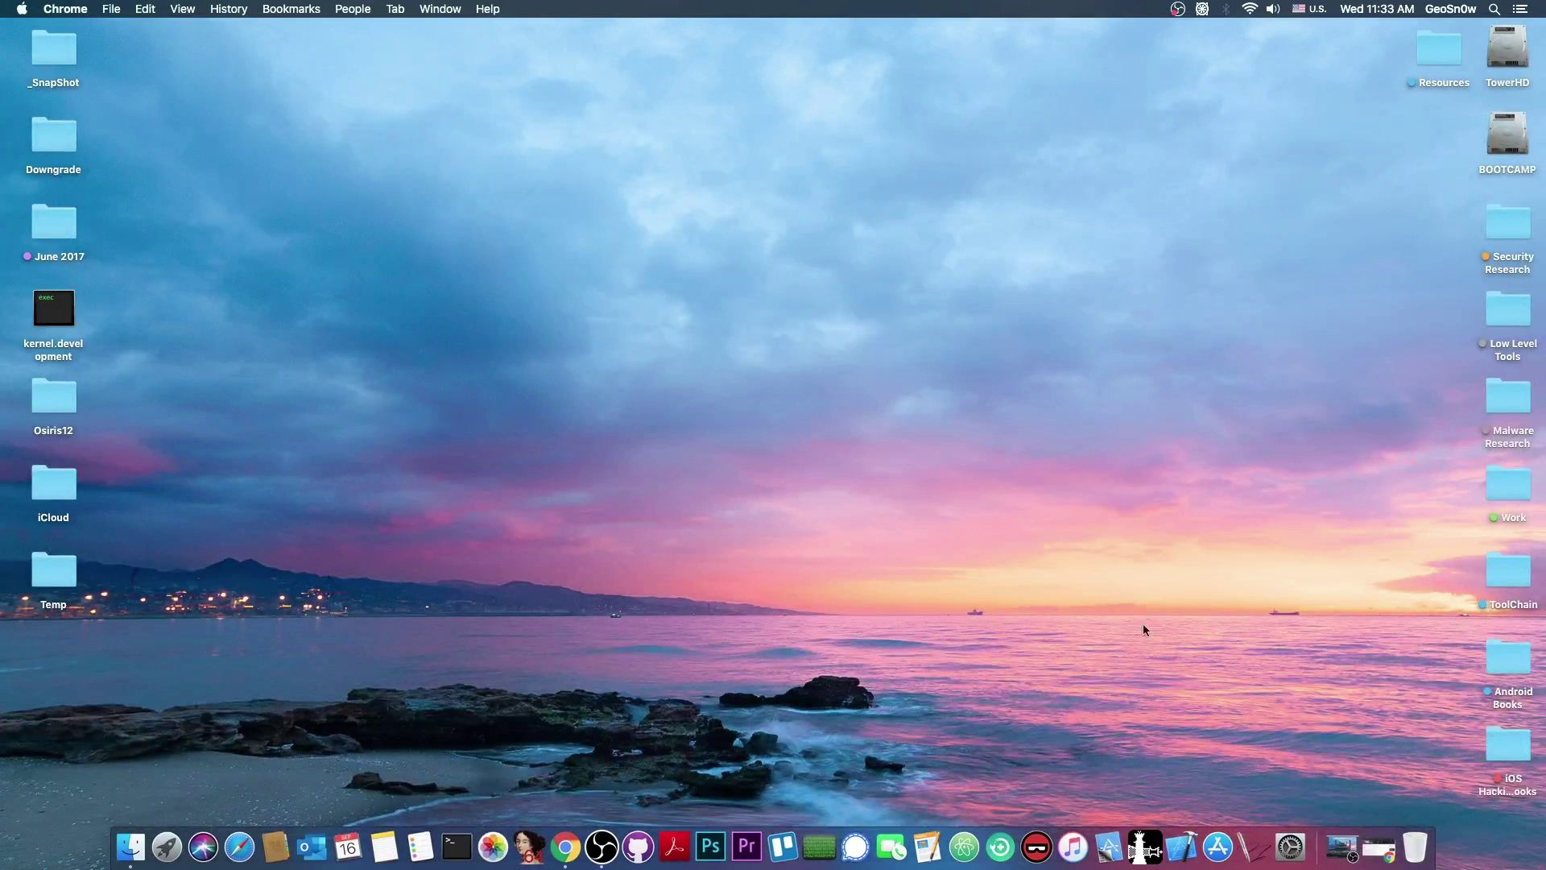
{"action": "left_click", "coordinate": [1140, 840]}
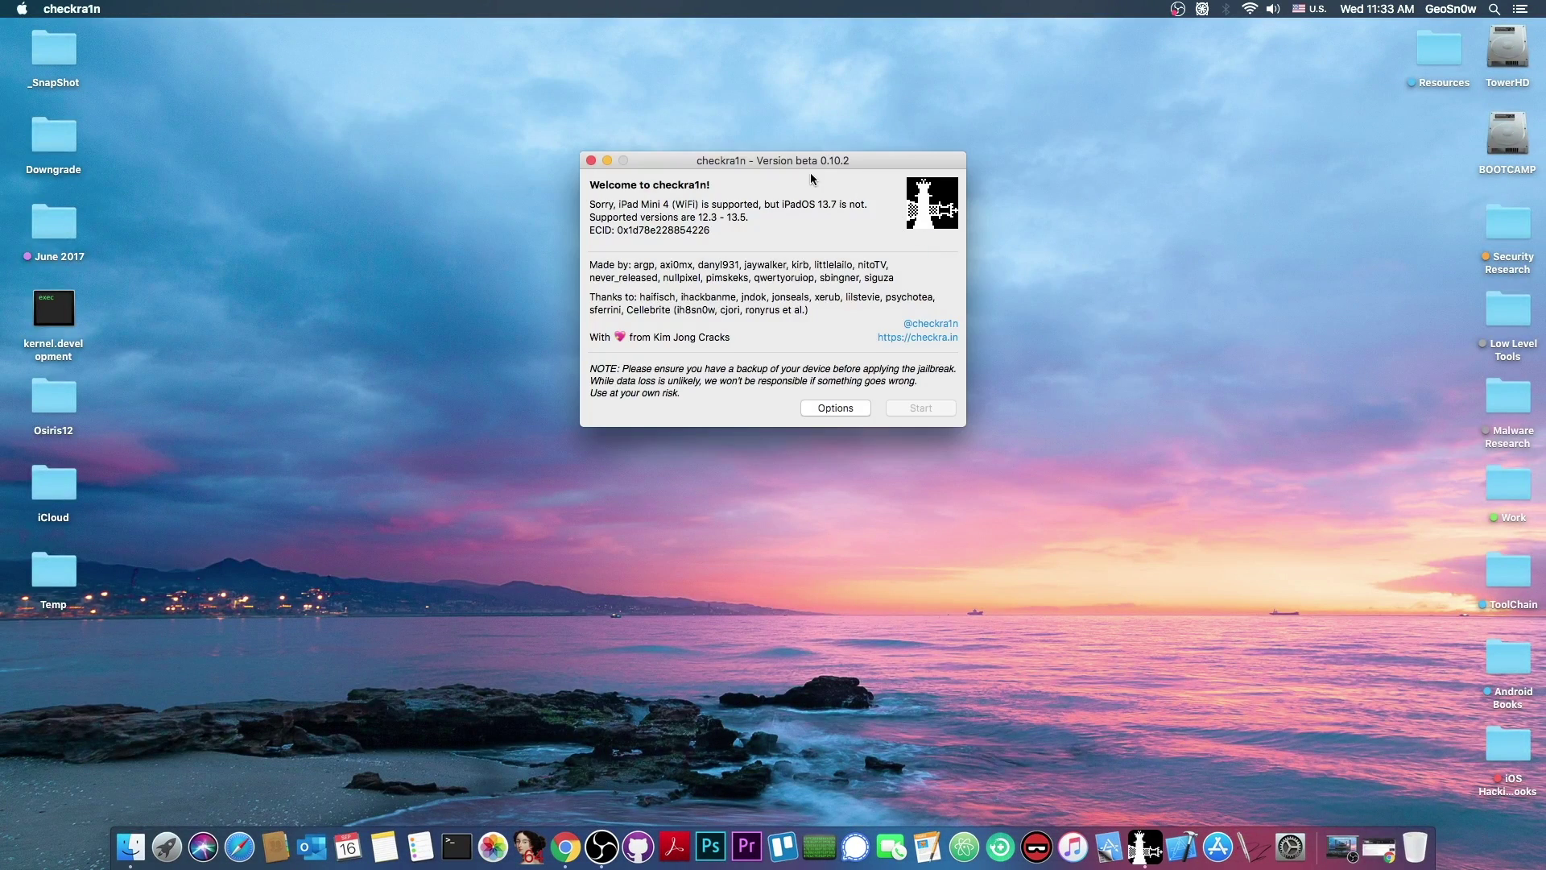
{"action": "left_click_drag", "start_coordinate": [805, 157], "coordinate": [821, 218]}
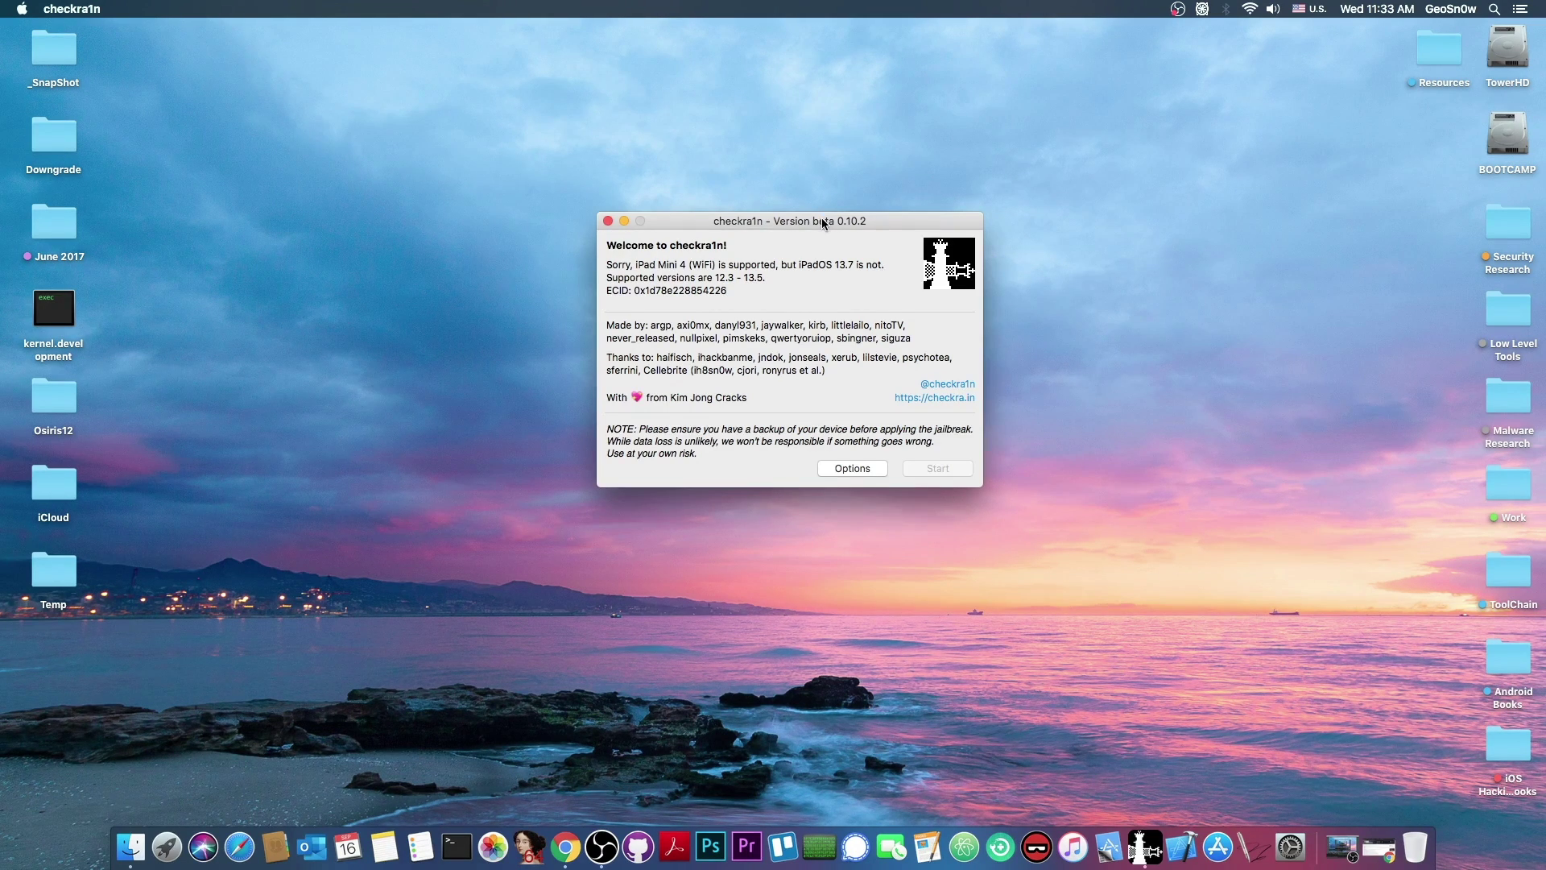
{"action": "left_click_drag", "start_coordinate": [822, 218], "coordinate": [824, 224]}
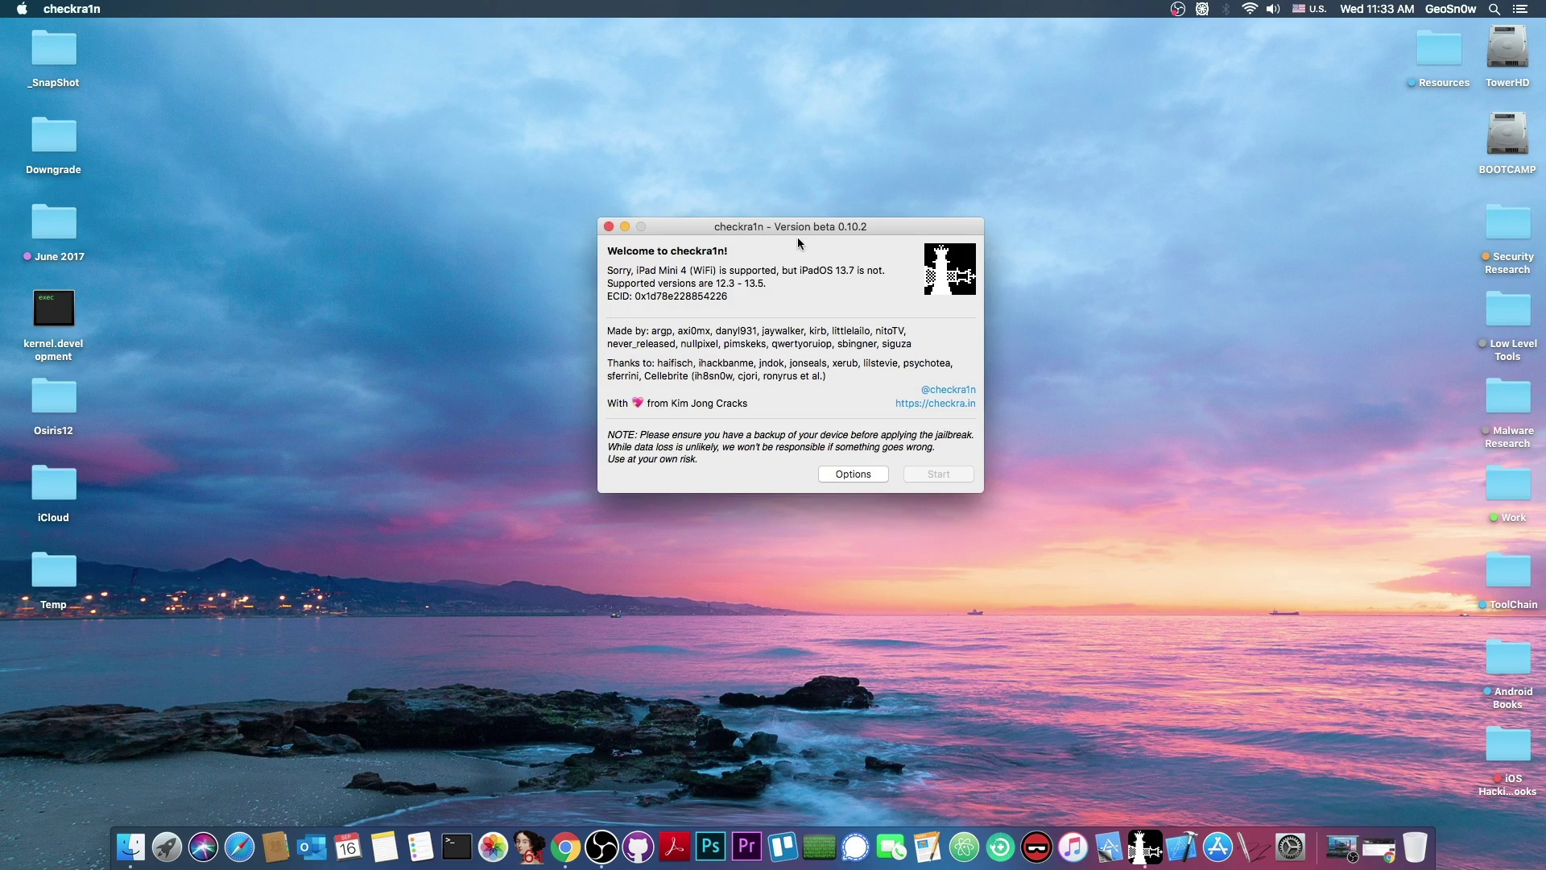
{"action": "left_click_drag", "start_coordinate": [803, 223], "coordinate": [805, 229]}
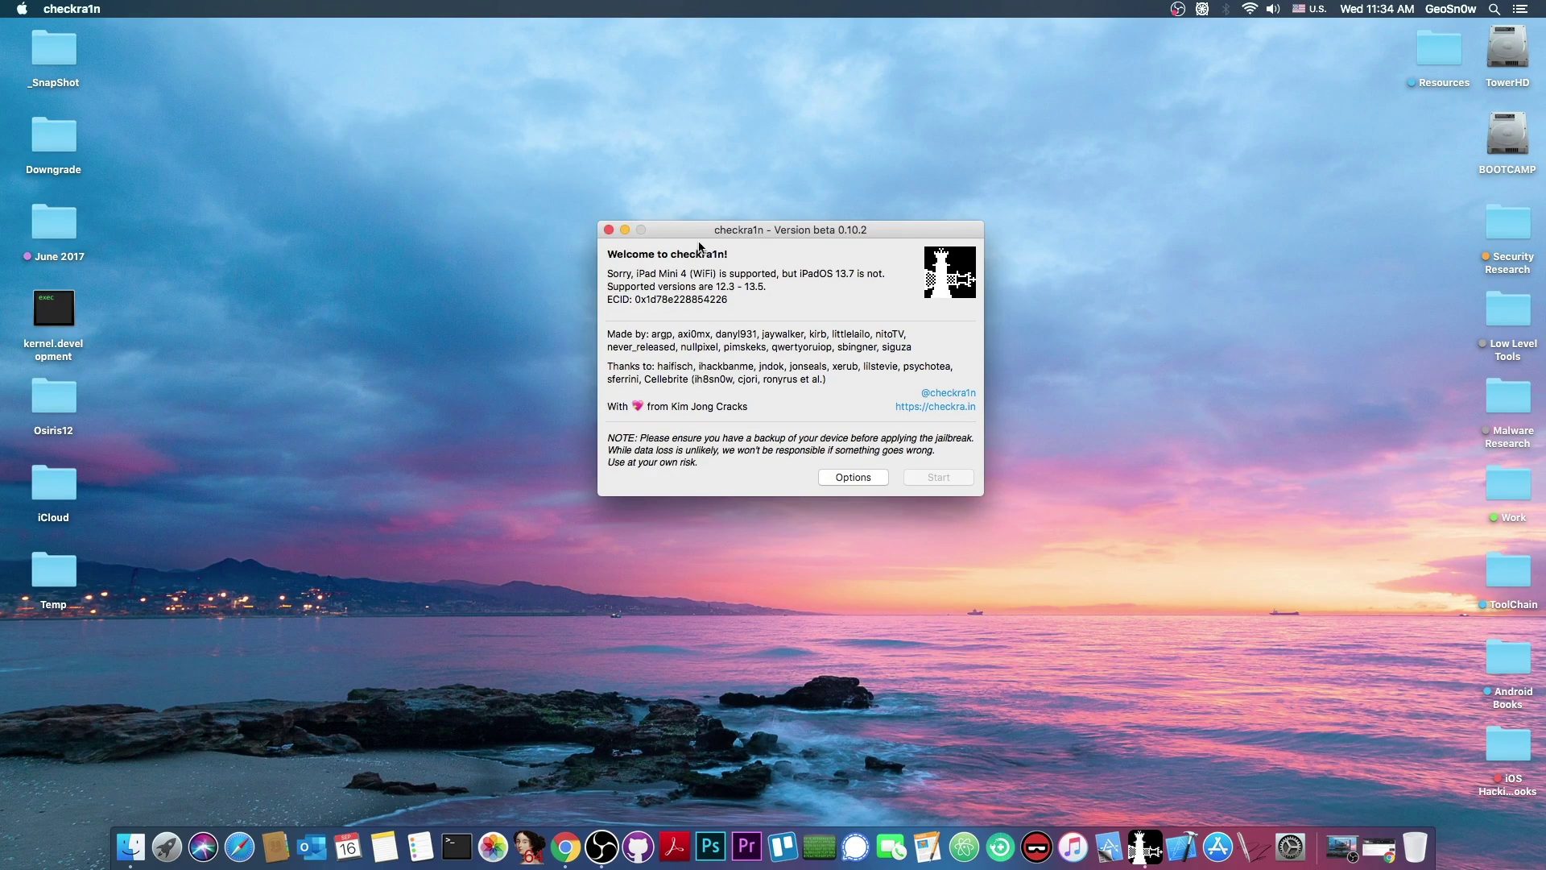
{"action": "left_click_drag", "start_coordinate": [705, 225], "coordinate": [704, 230]}
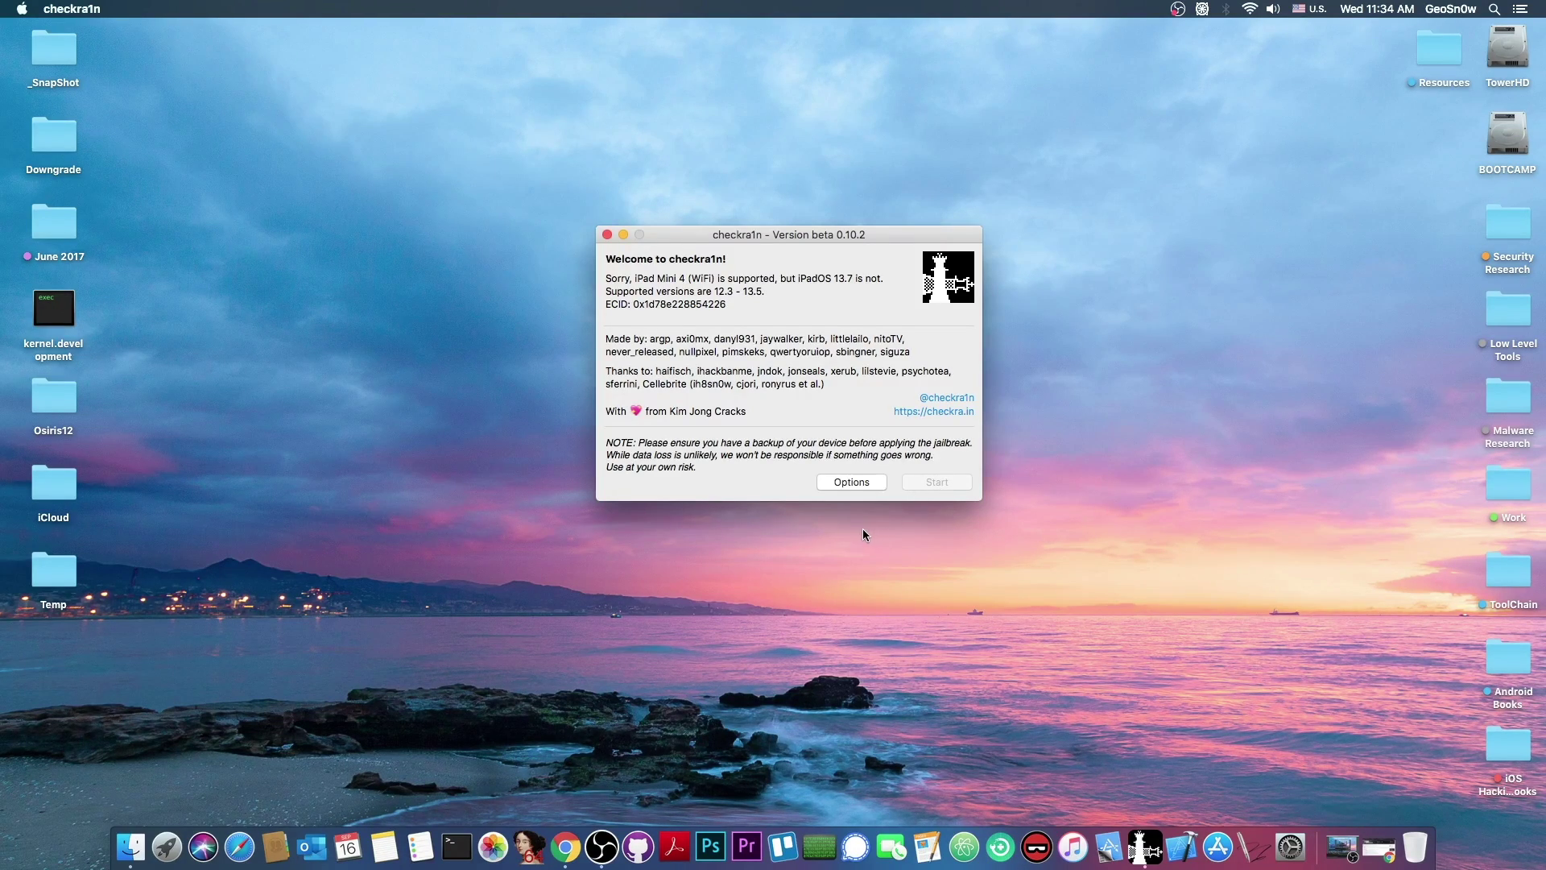
- Enable 'Allow untested iOS/iPadOS/tvOS versions' and 'Verbose Boot' in checkra1n's Options
{"action": "left_click", "coordinate": [844, 482]}
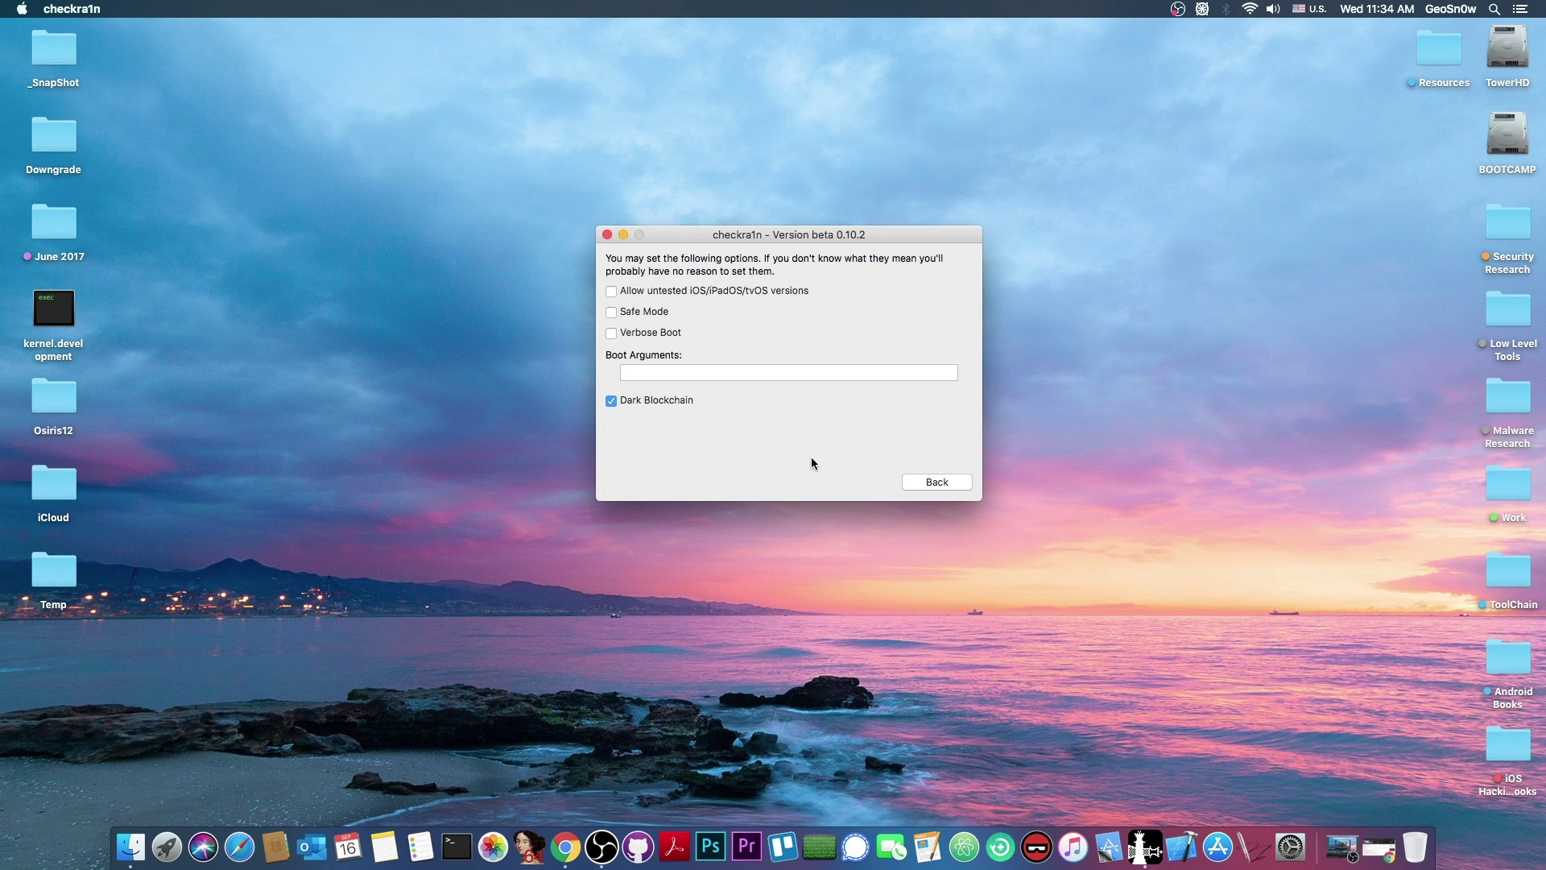
{"action": "left_click", "coordinate": [649, 291]}
{"action": "left_click", "coordinate": [657, 335]}
{"action": "left_click", "coordinate": [941, 483]}
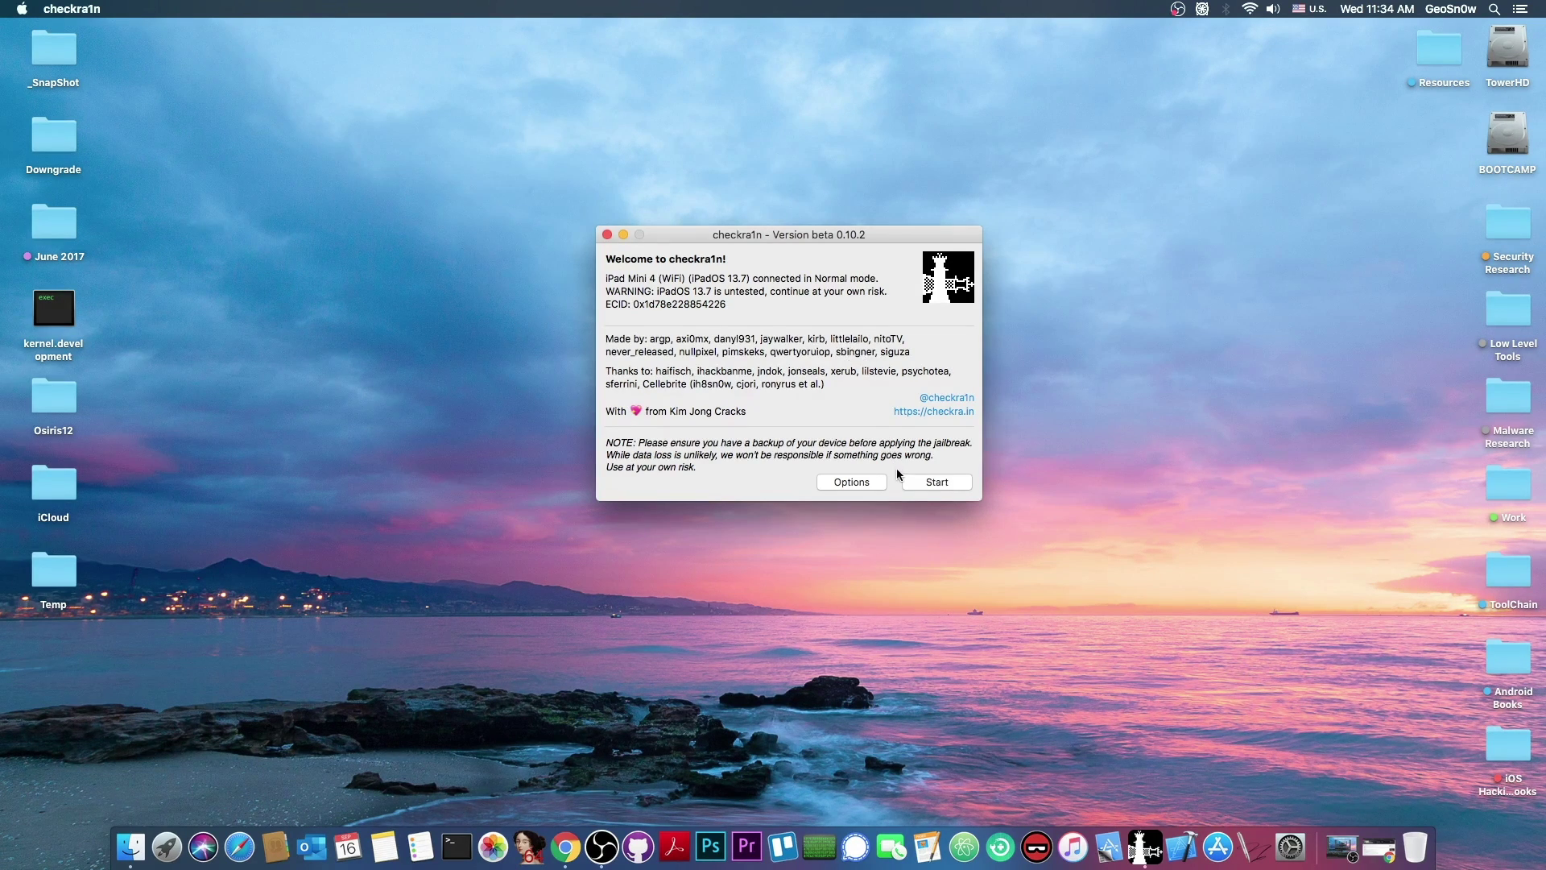
- Start the jailbreak, accept the untested-version warning, and put the iPad into recovery mode
{"action": "left_click", "coordinate": [925, 483]}
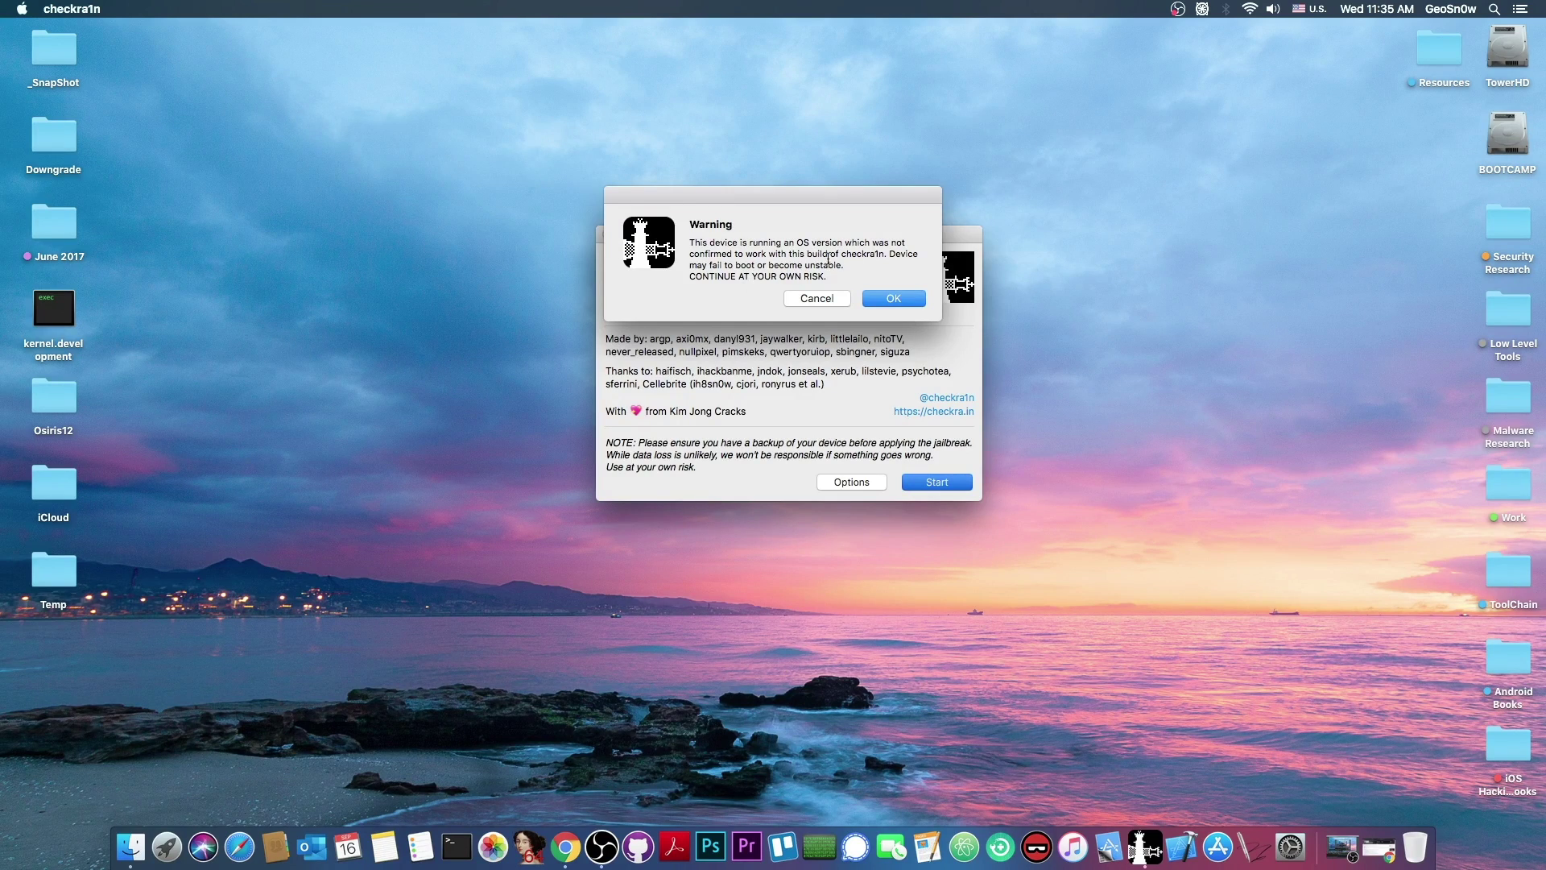
{"action": "left_click", "coordinate": [895, 300]}
{"action": "left_click", "coordinate": [942, 483]}
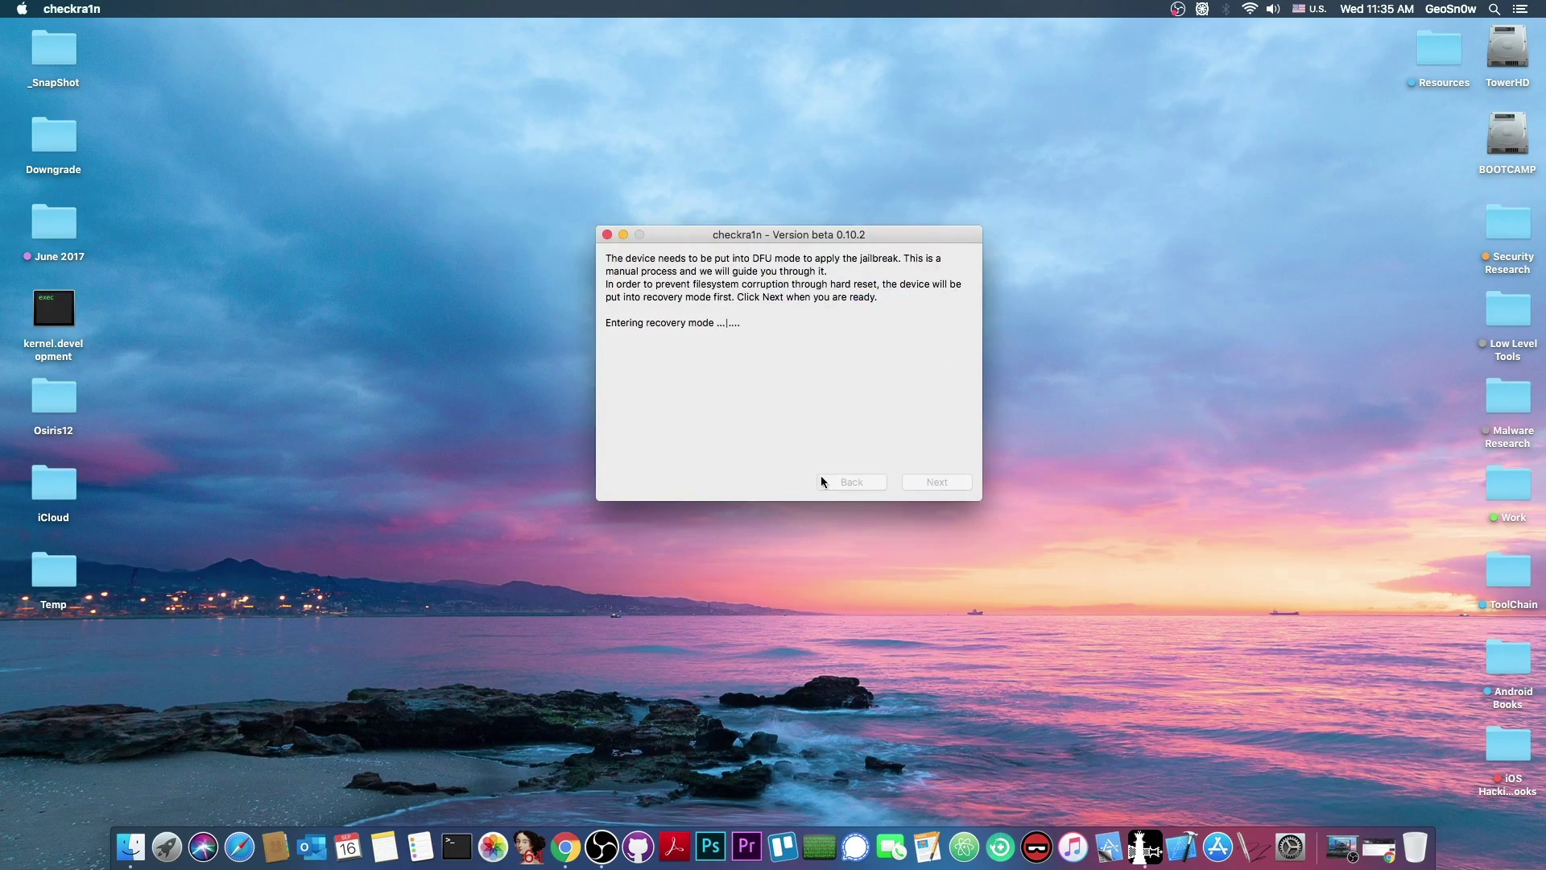
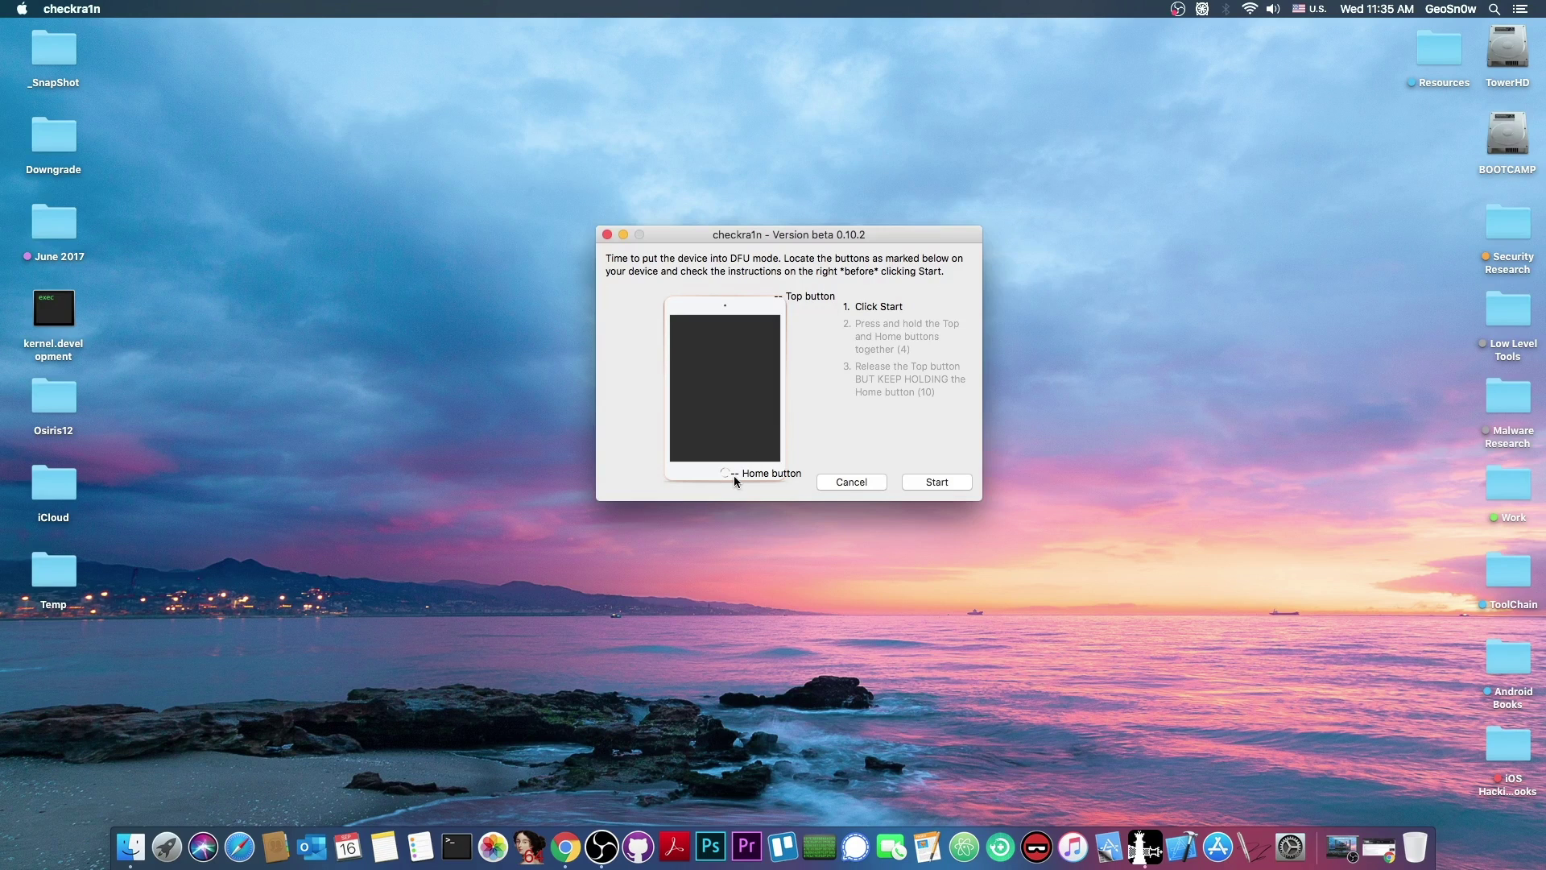
- Start the checkra1n DFU countdown and run the jailbreak on the iPad until All Done
{"action": "left_click", "coordinate": [961, 483]}
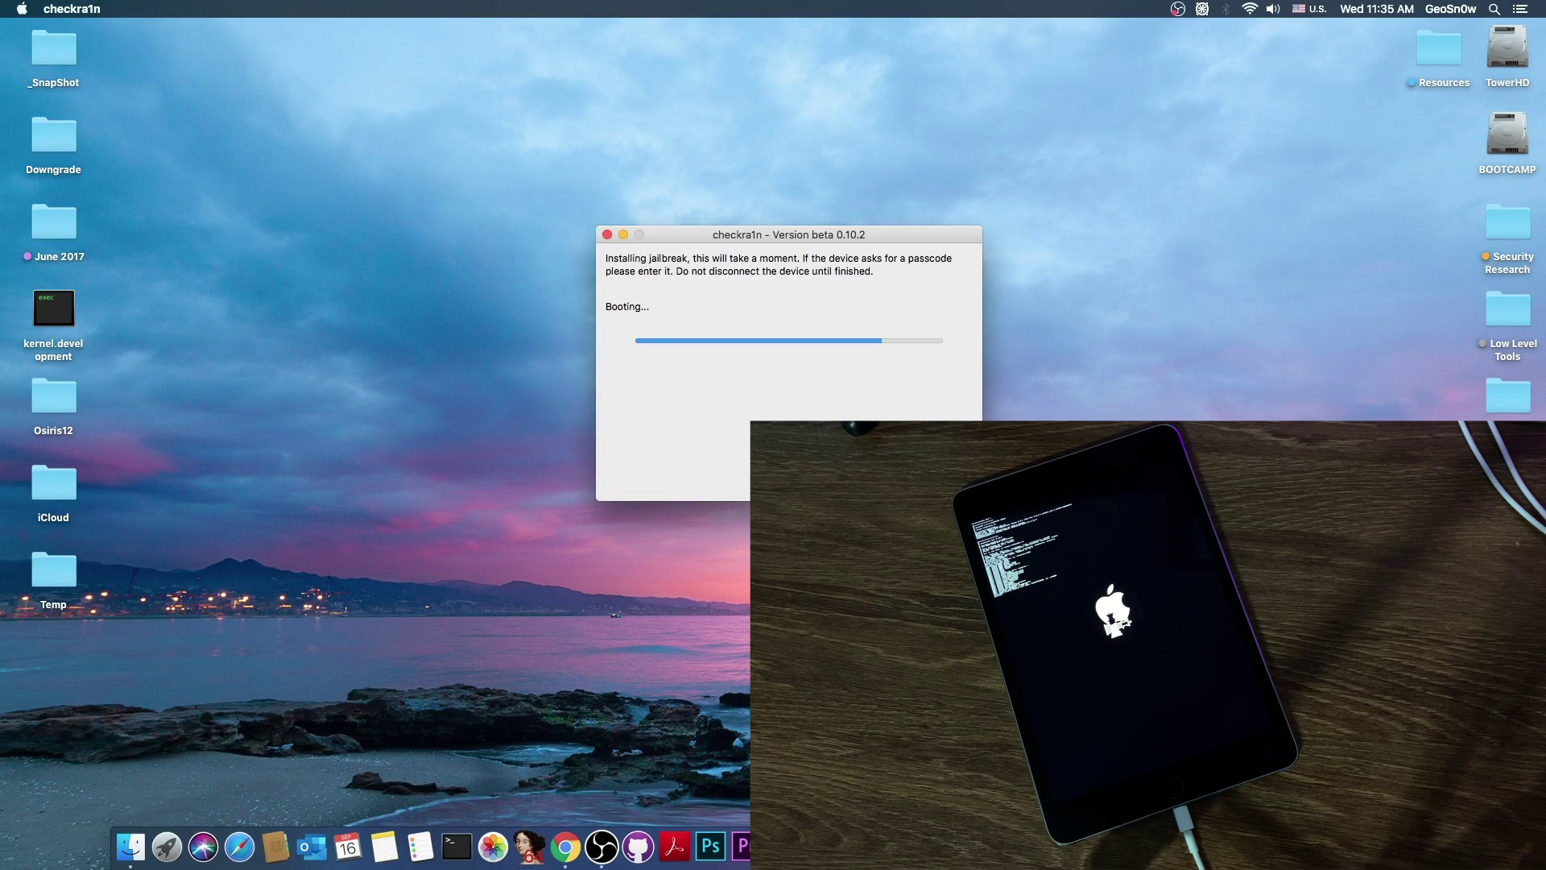
{"action": "left_click_drag", "start_coordinate": [916, 236], "coordinate": [1129, 320]}
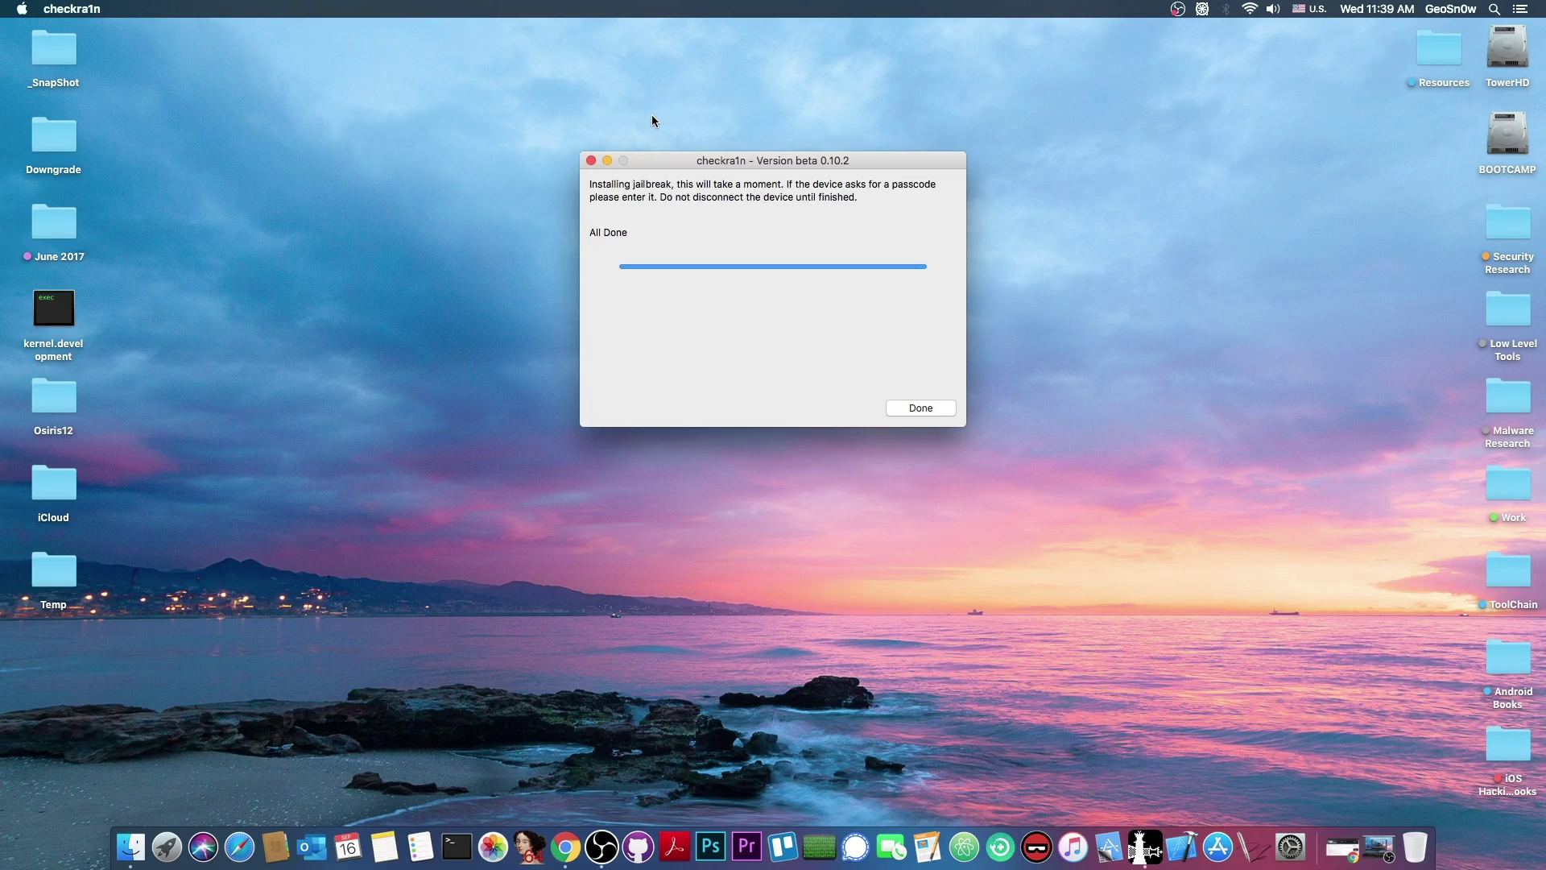
- Dismiss the finished checkra1n jailbreak report so the iPad's Loader can be opened
{"action": "left_click", "coordinate": [935, 408]}
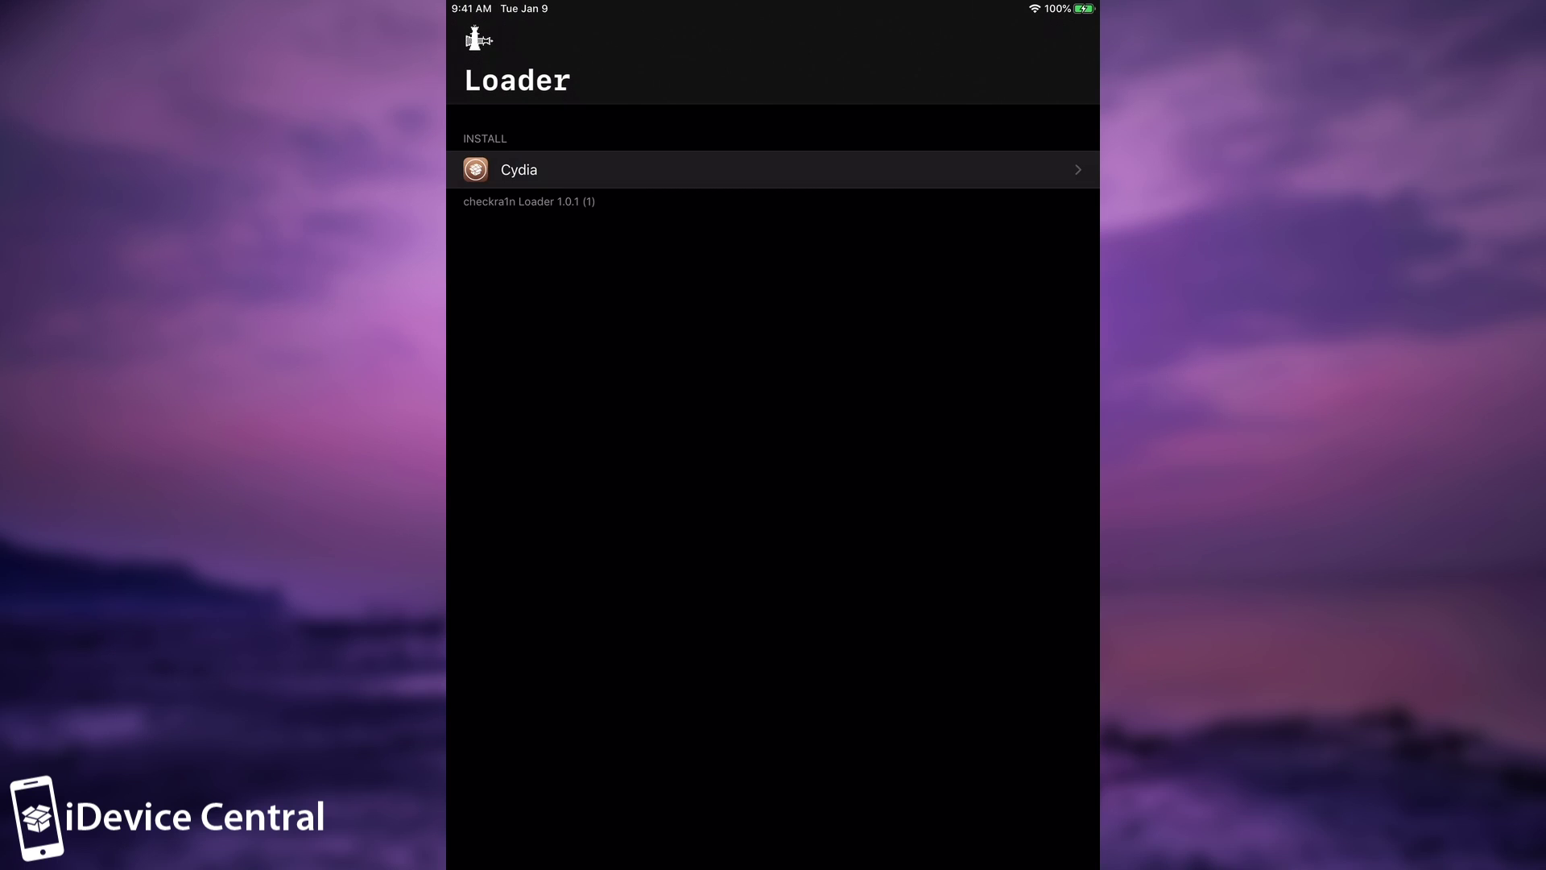
- Select Cydia in the checkra1n Loader and install it
{"action": "left_click", "coordinate": [773, 169]}
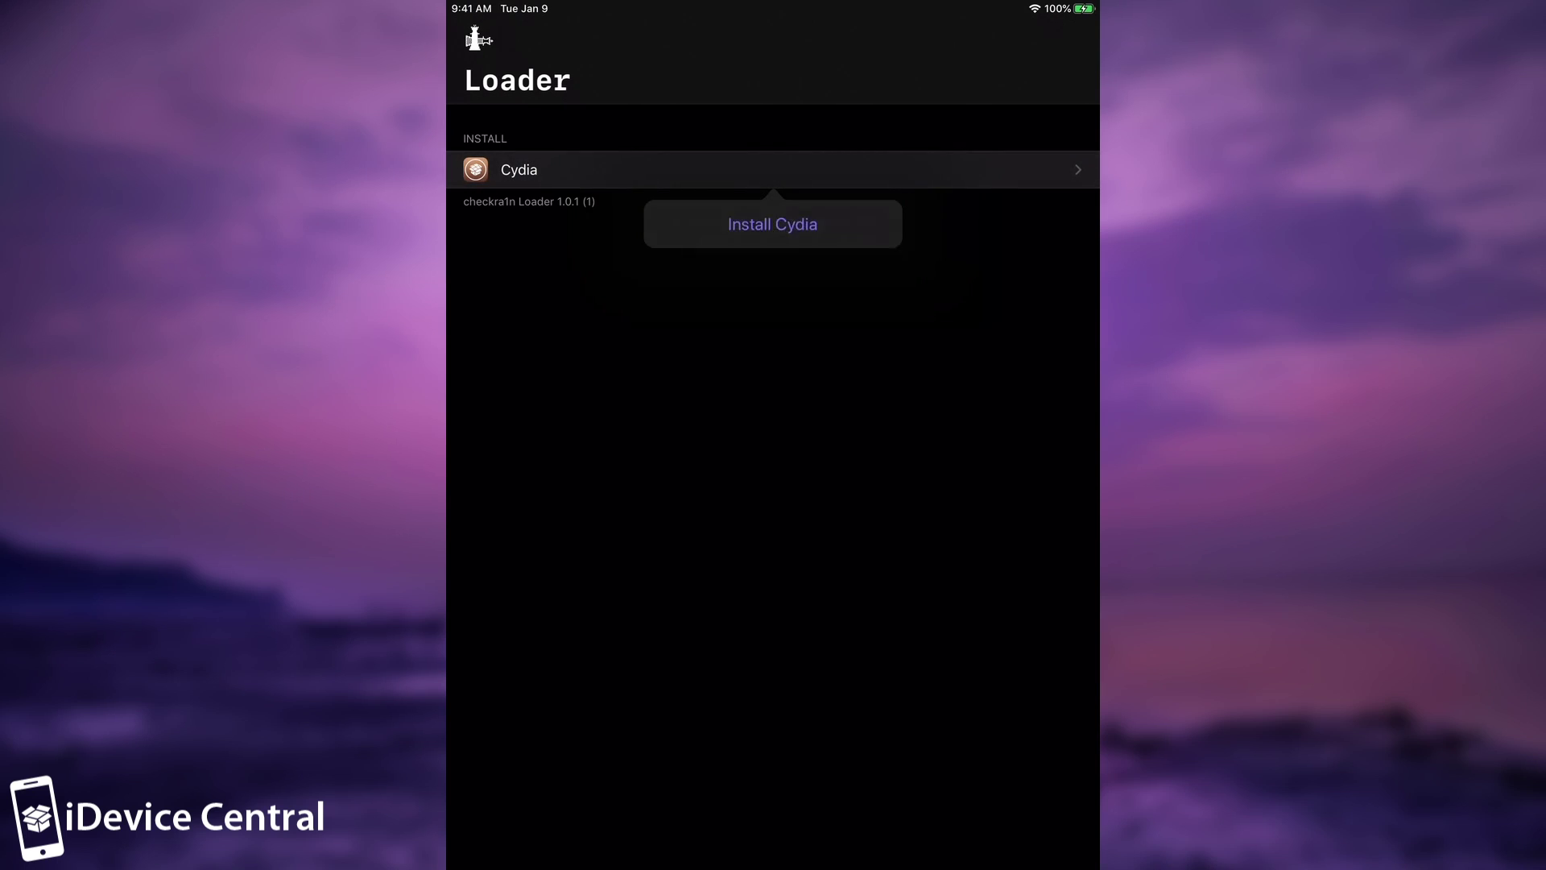
{"action": "left_click", "coordinate": [774, 224]}
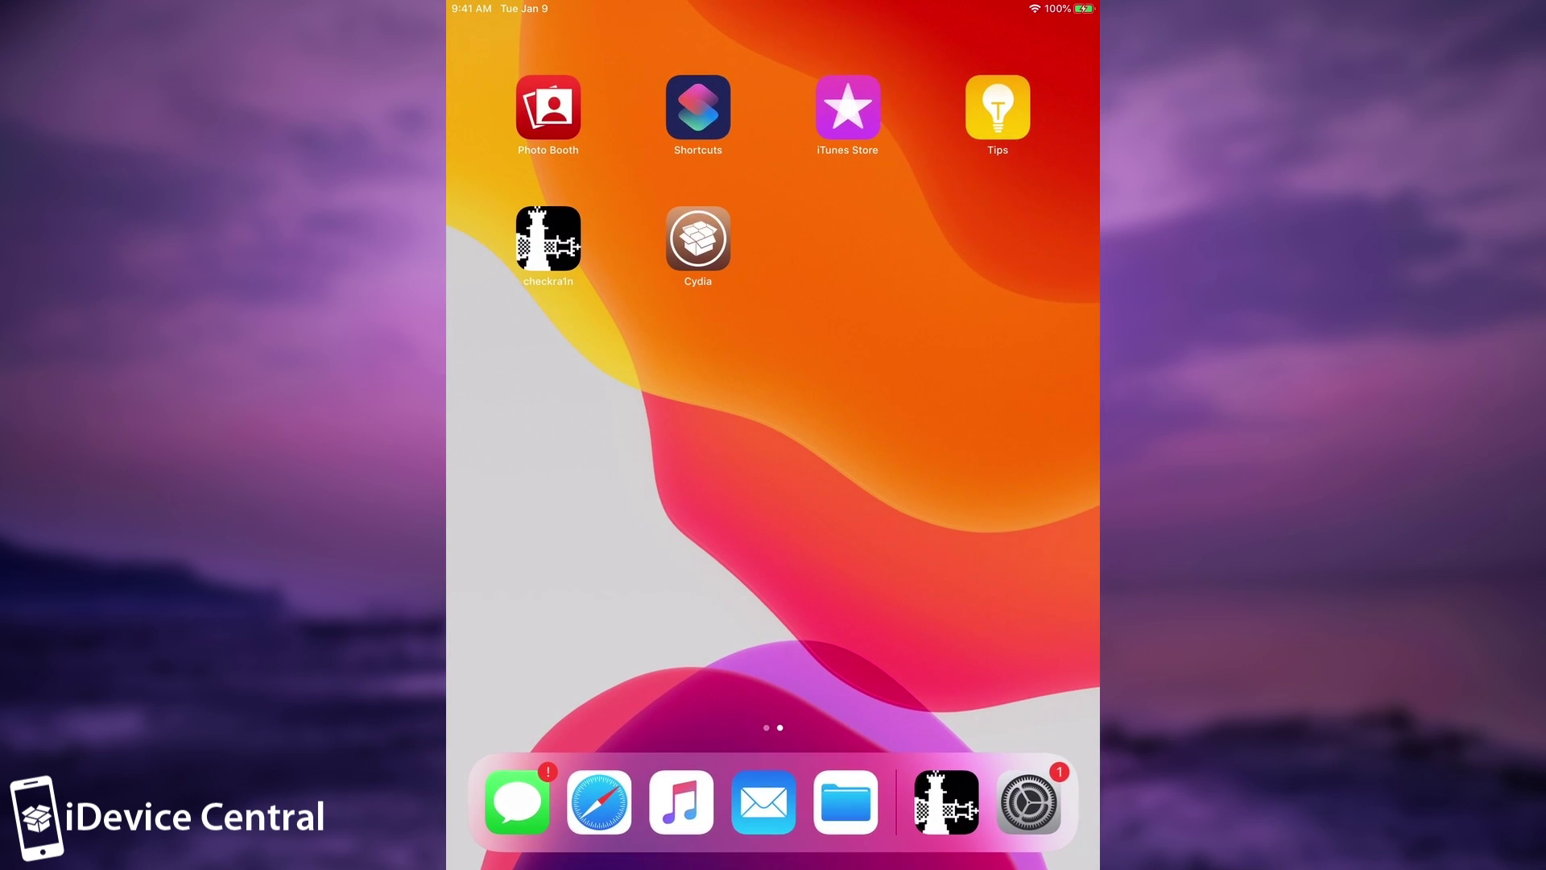
- Launch Cydia and refresh its Sources list
{"action": "left_click", "coordinate": [697, 238]}
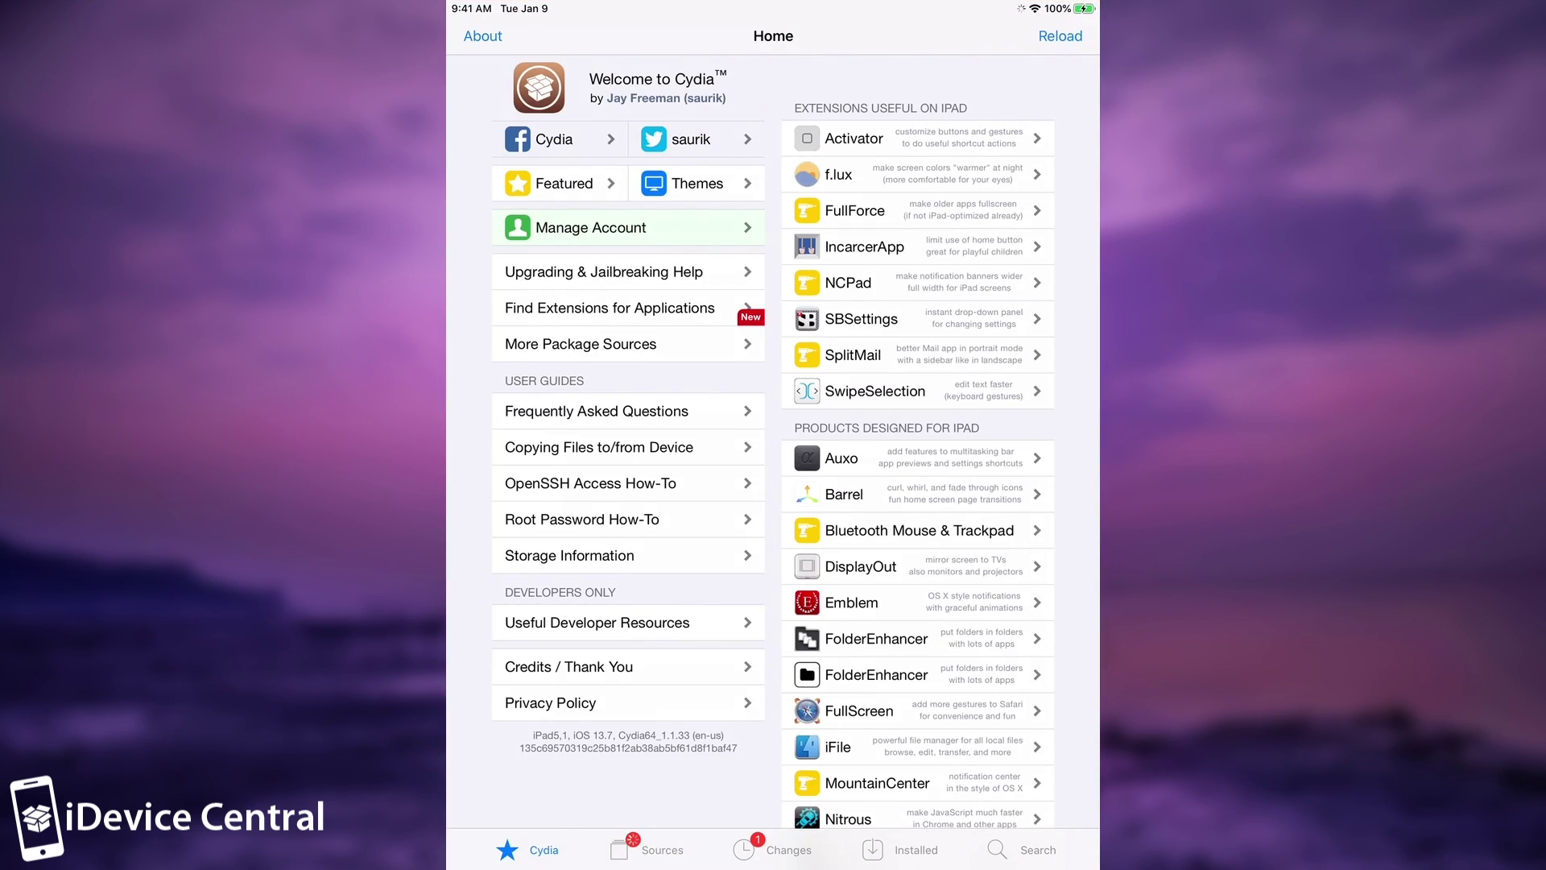
{"action": "left_click", "coordinate": [646, 849]}
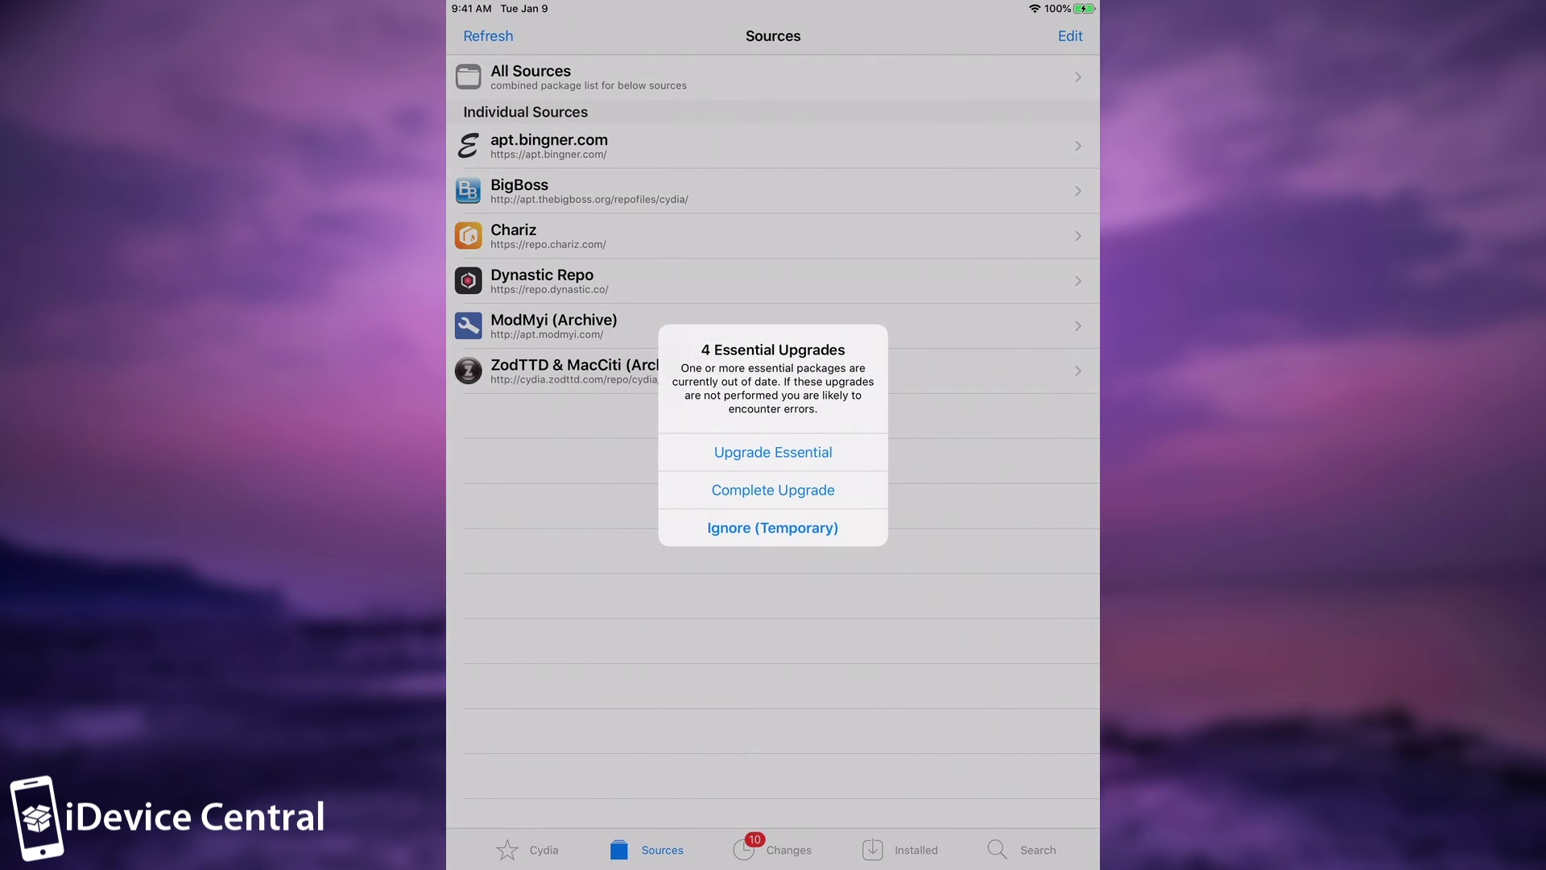
- Upgrade the 4 essential packages (Debian Packager, APT, Cydia Installer) and confirm
{"action": "left_click", "coordinate": [773, 452]}
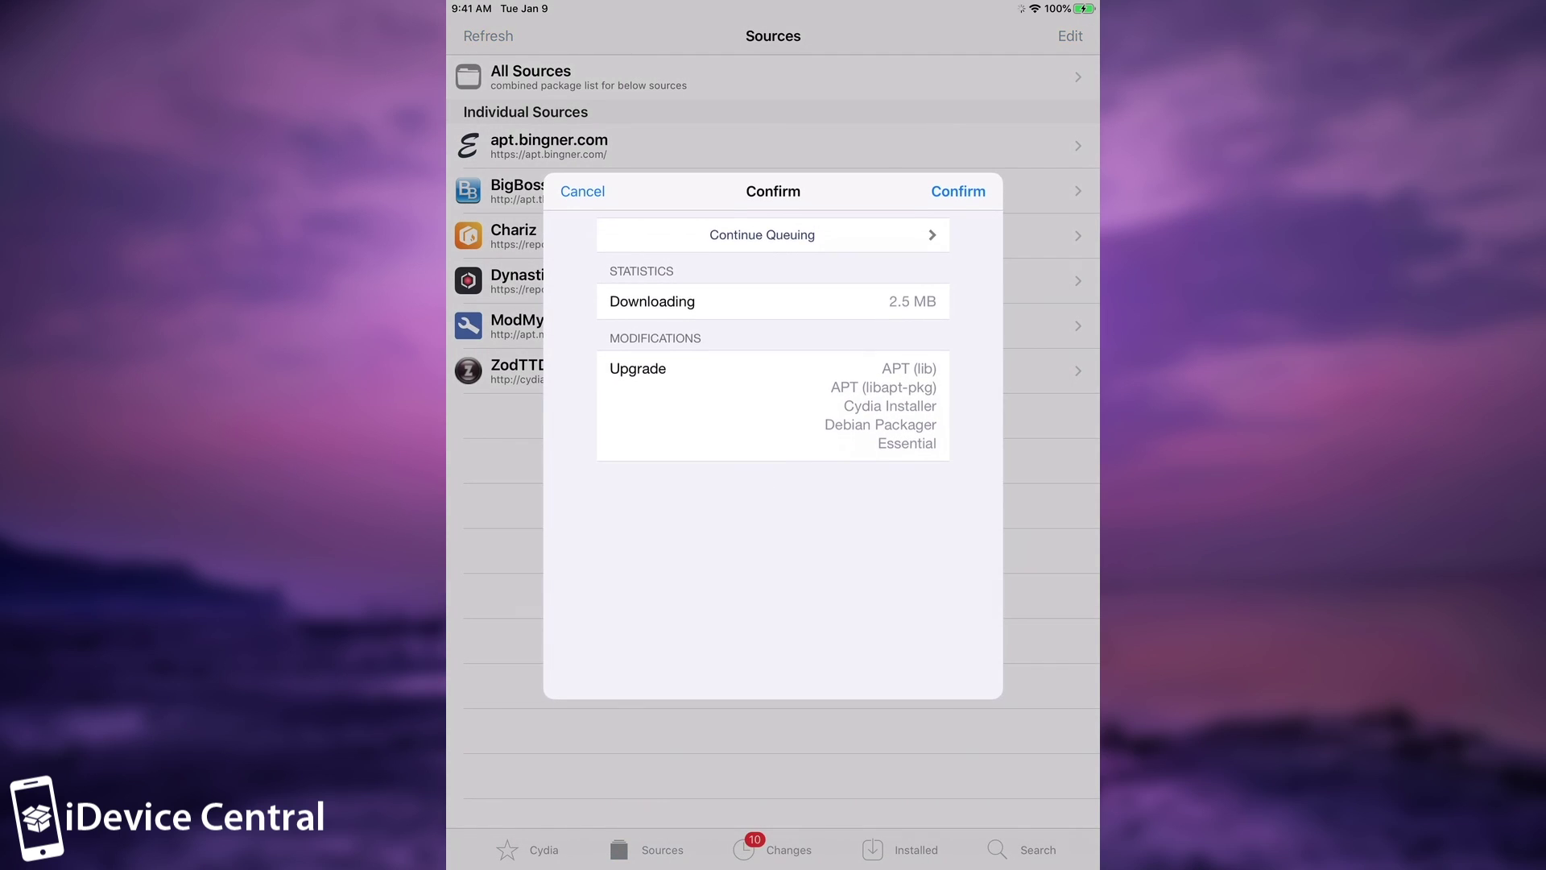
{"action": "left_click", "coordinate": [958, 190]}
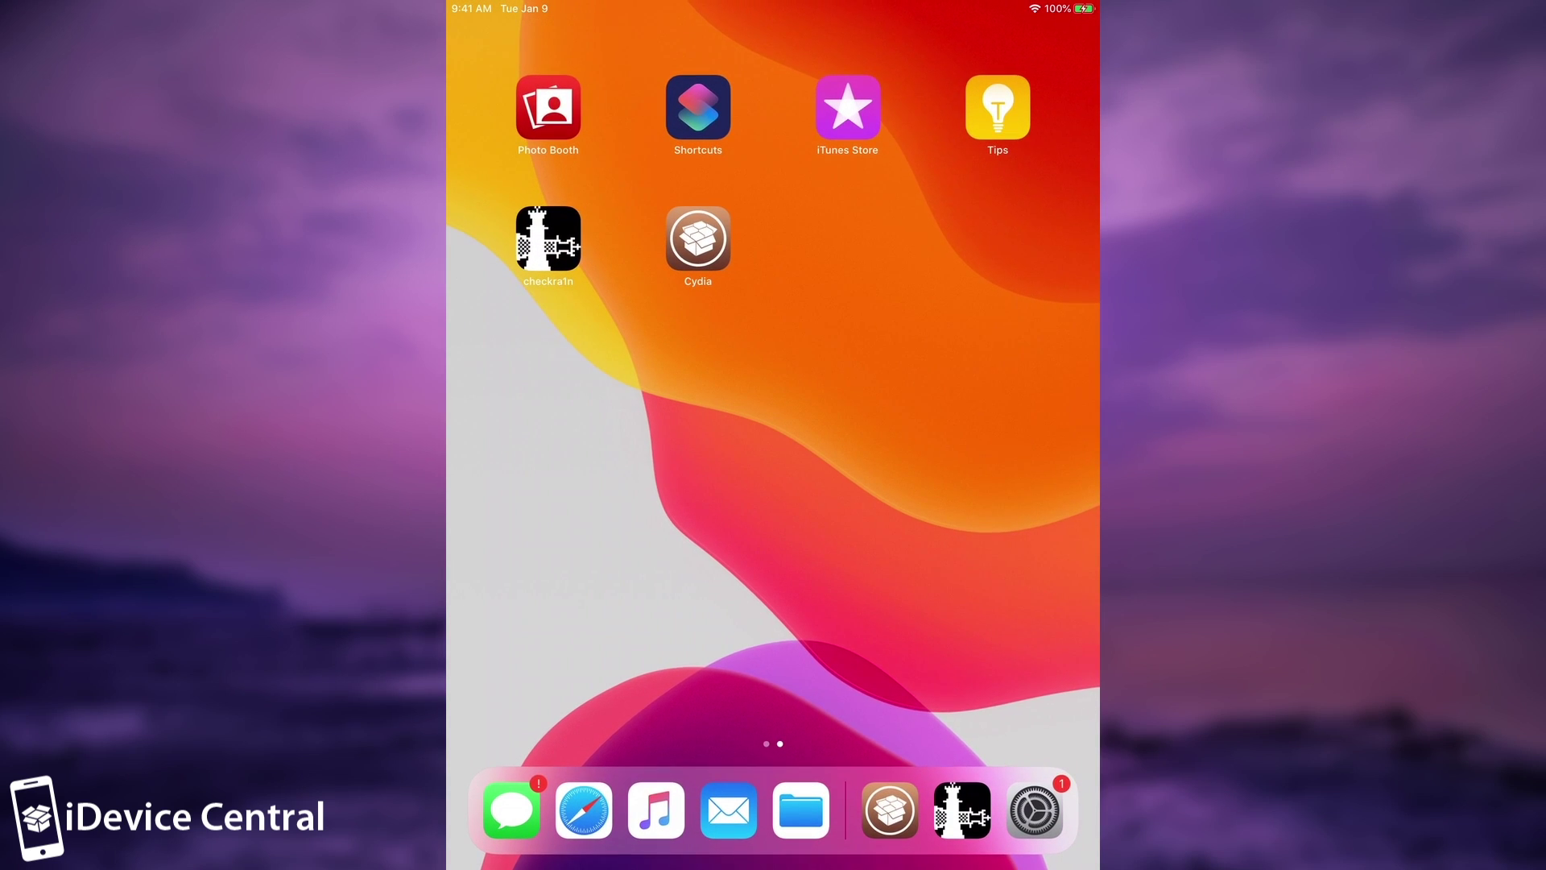
{"action": "scroll", "coordinate": [773, 403], "scroll_direction": "left", "scroll_amount": 1}
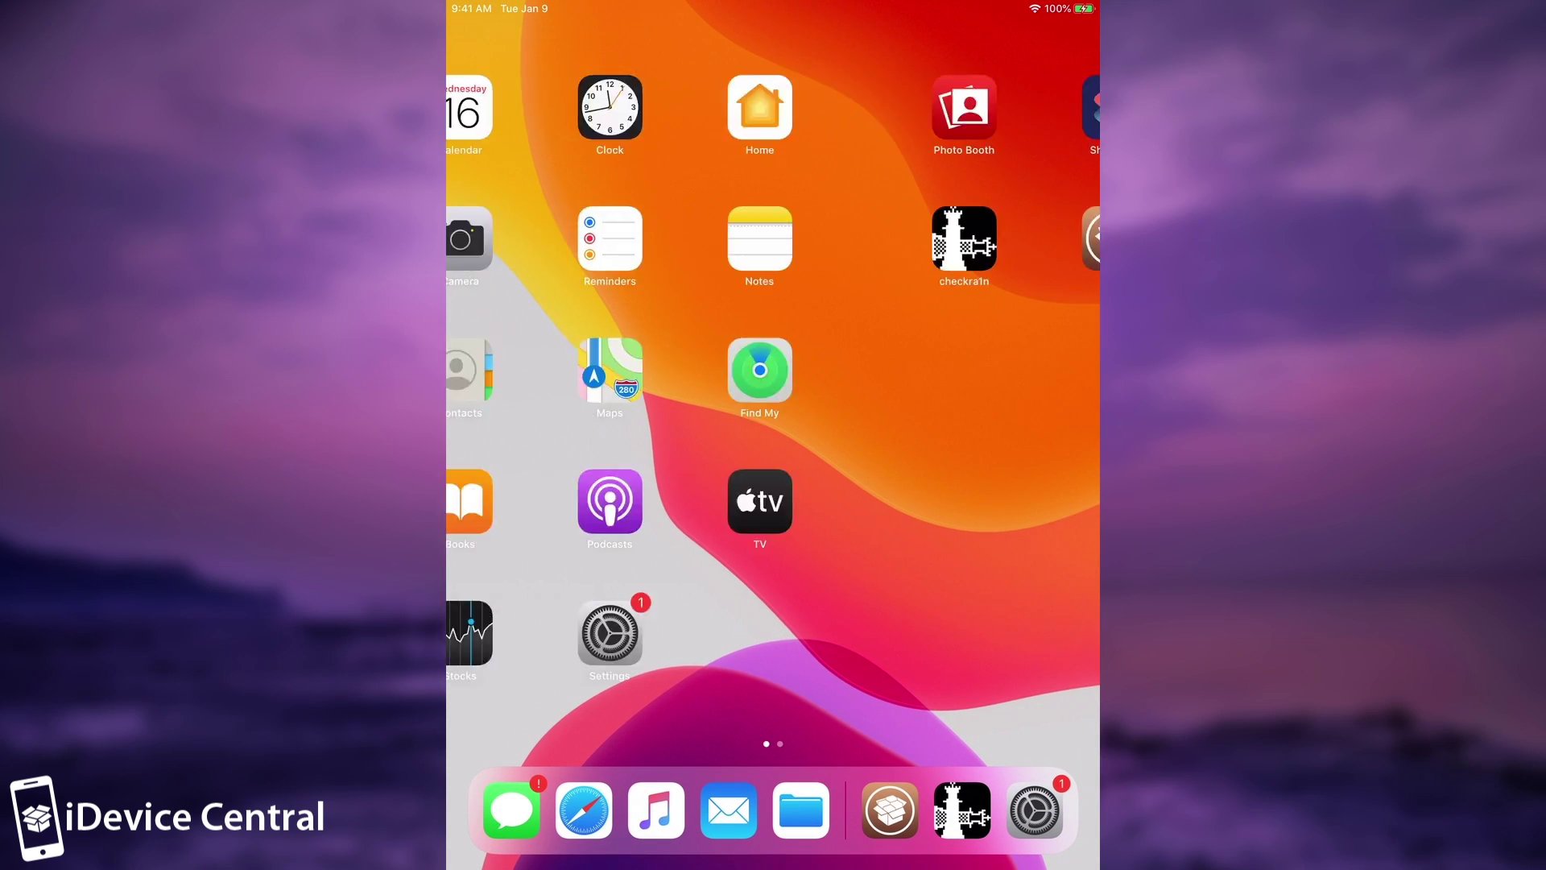